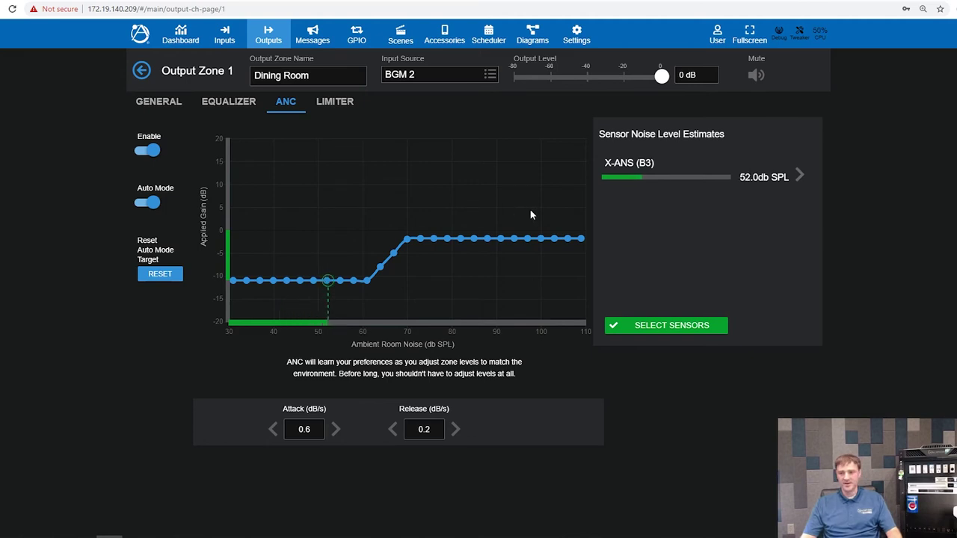
Step: Review the Dining Room zone's limiter settings and return to the list of output zones
{"action": "left_click", "coordinate": [346, 111]}
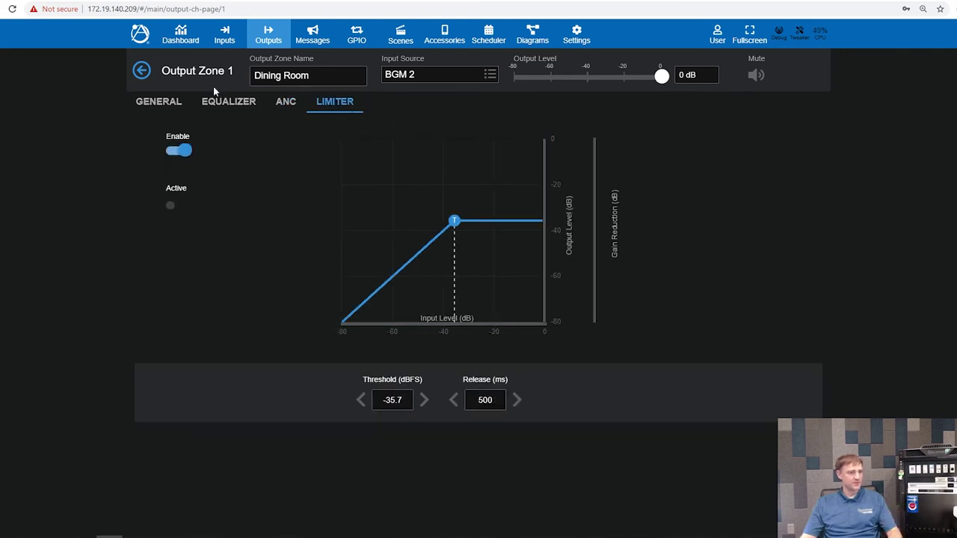
{"action": "left_click", "coordinate": [140, 77]}
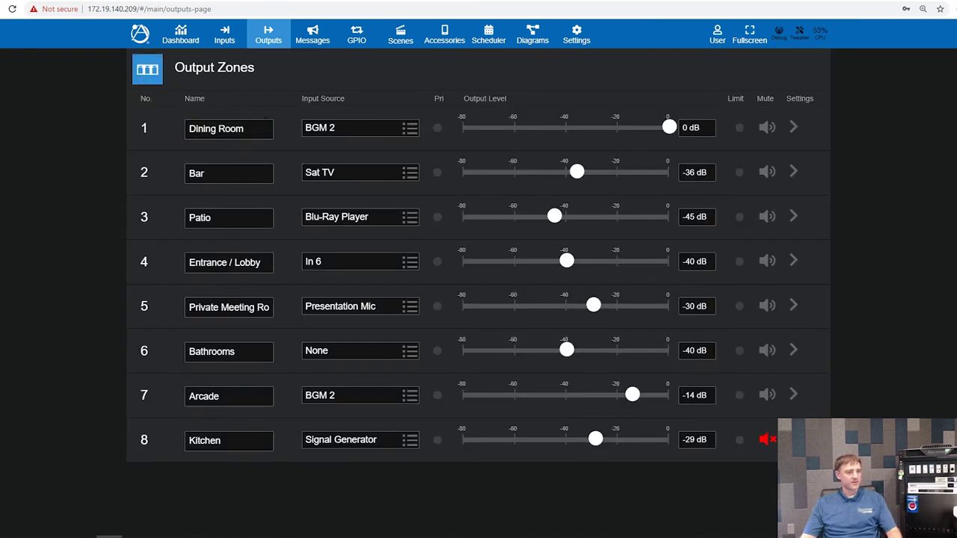
Step: Upload the Blue Dot wave file from the Desktop to the message audio files and select it for local preview
{"action": "left_click", "coordinate": [314, 43]}
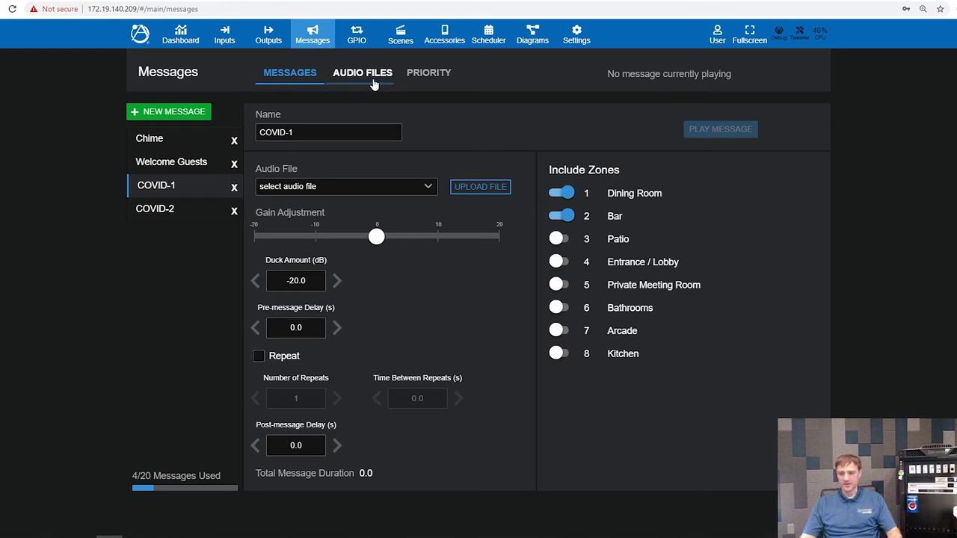
{"action": "left_click", "coordinate": [363, 72]}
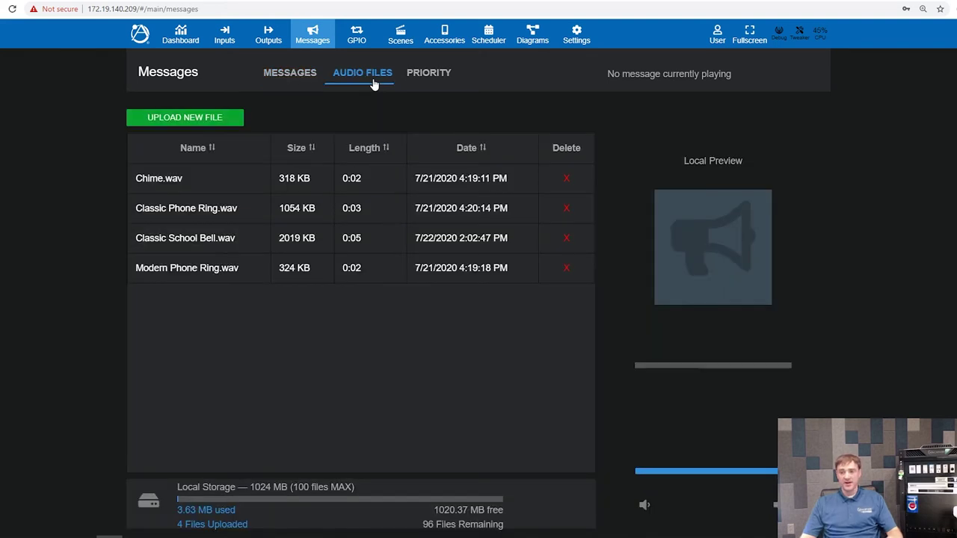
{"action": "left_click", "coordinate": [206, 117]}
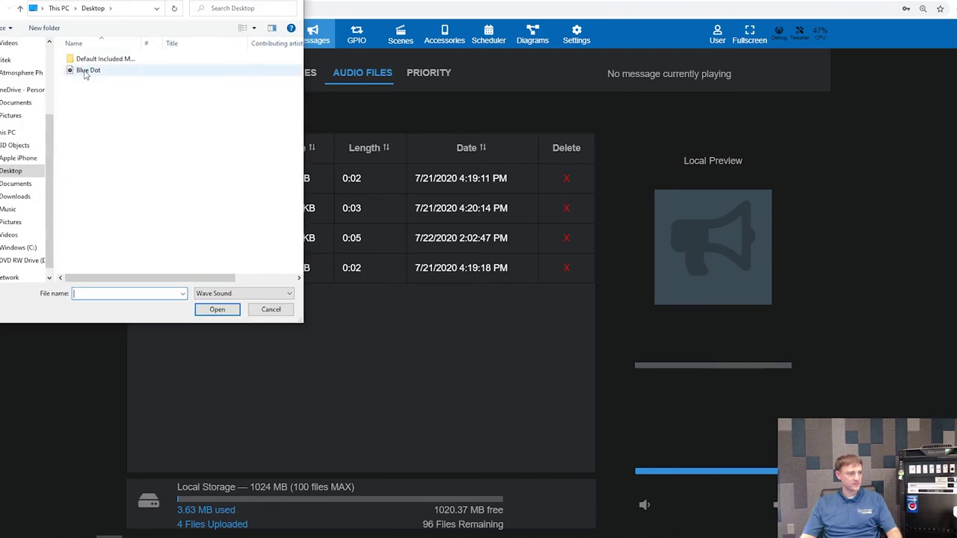
{"action": "left_click", "coordinate": [90, 72]}
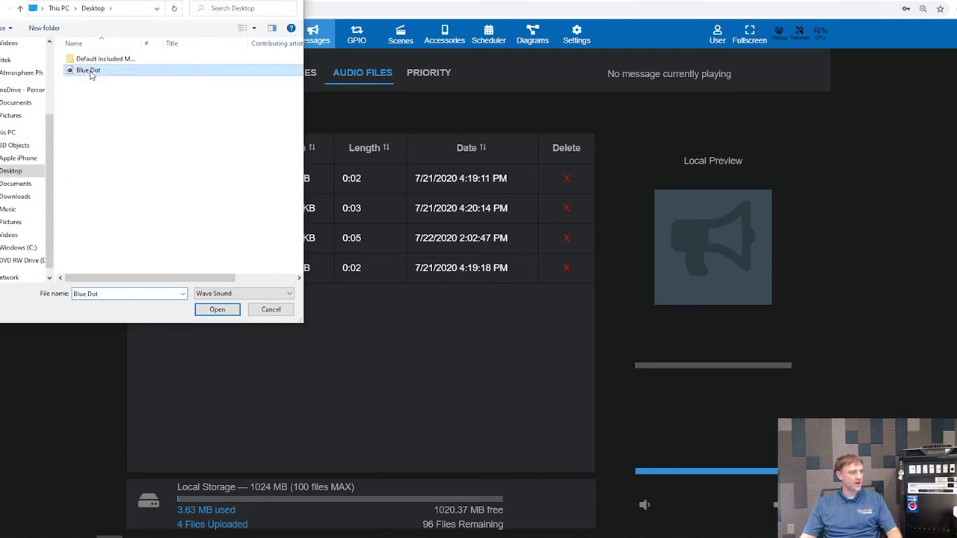
{"action": "left_click", "coordinate": [214, 311]}
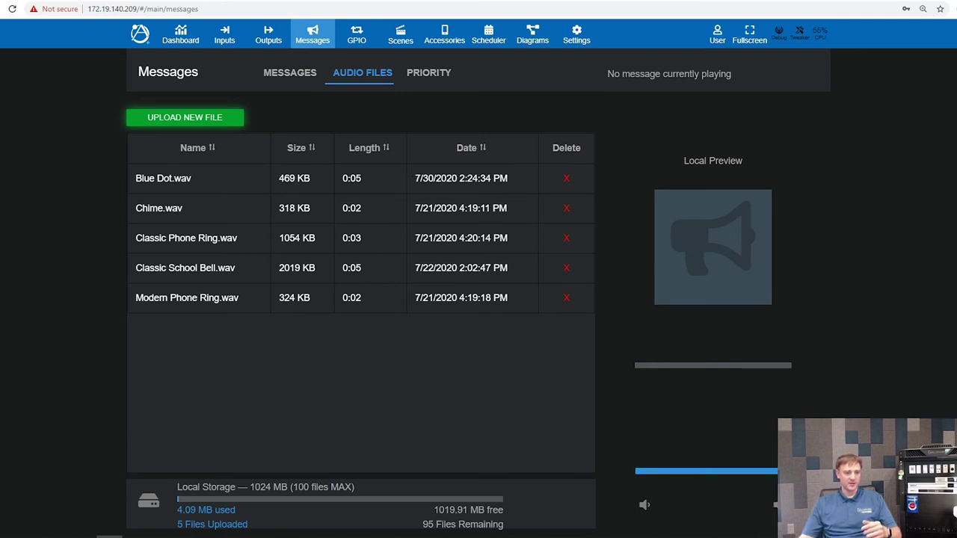
{"action": "left_click", "coordinate": [188, 188]}
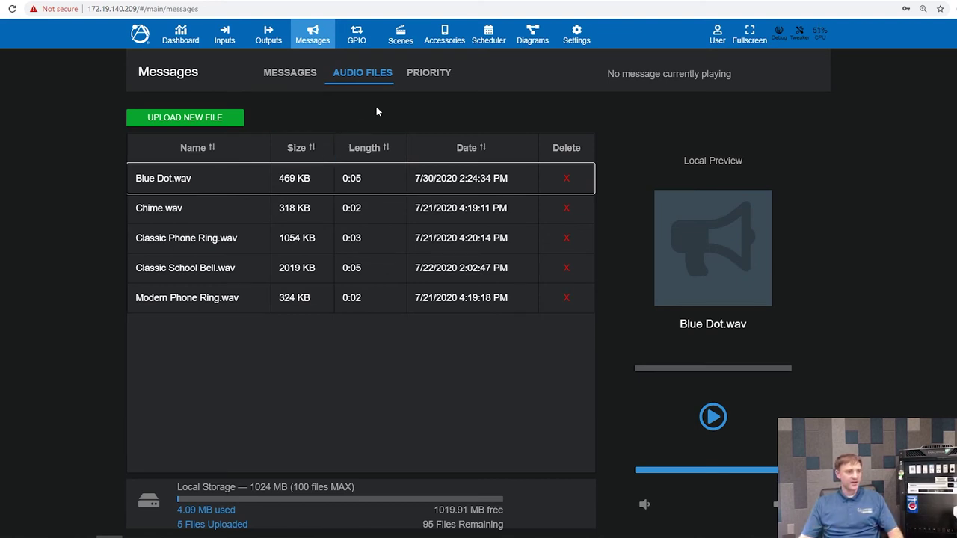
Step: Create a message named "new message"
{"action": "left_click", "coordinate": [307, 74]}
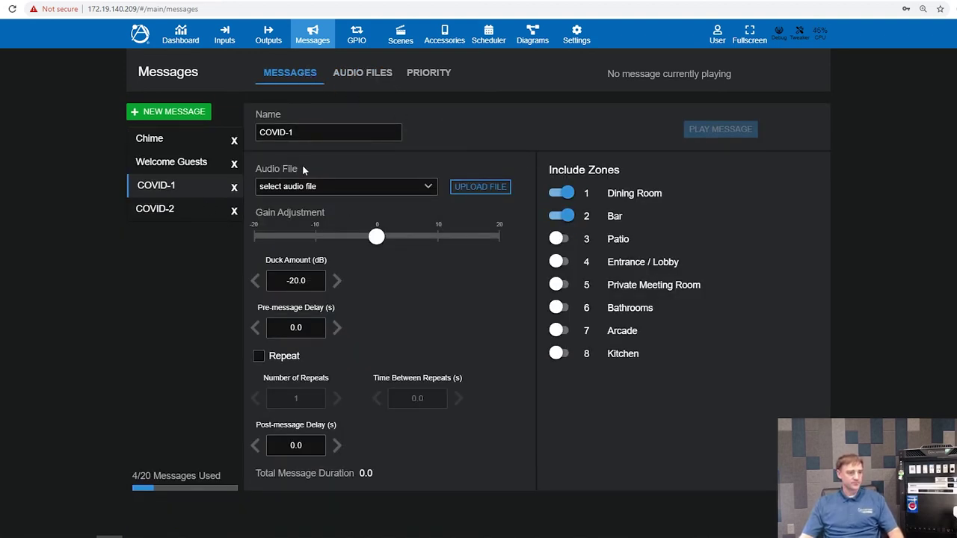
{"action": "left_click", "coordinate": [169, 116]}
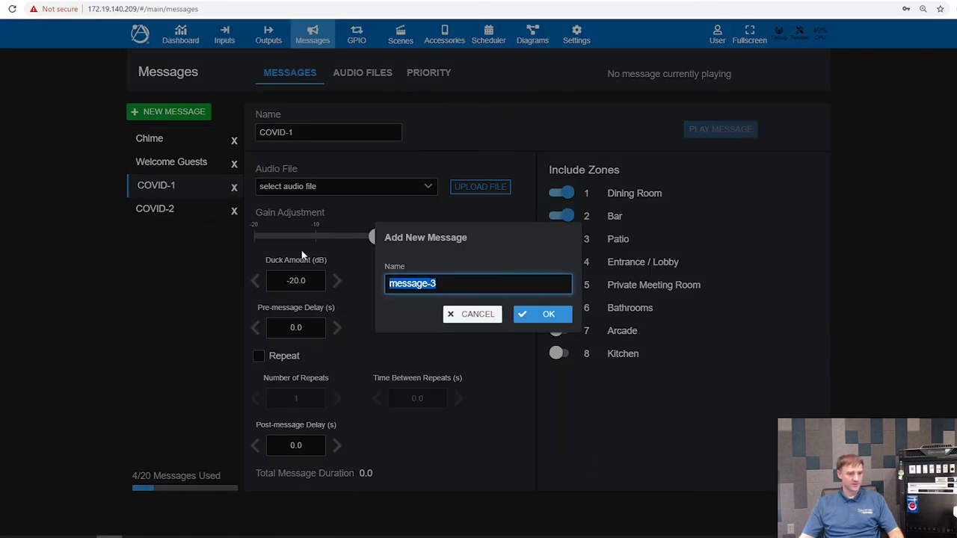
{"action": "type", "text": "new me"}
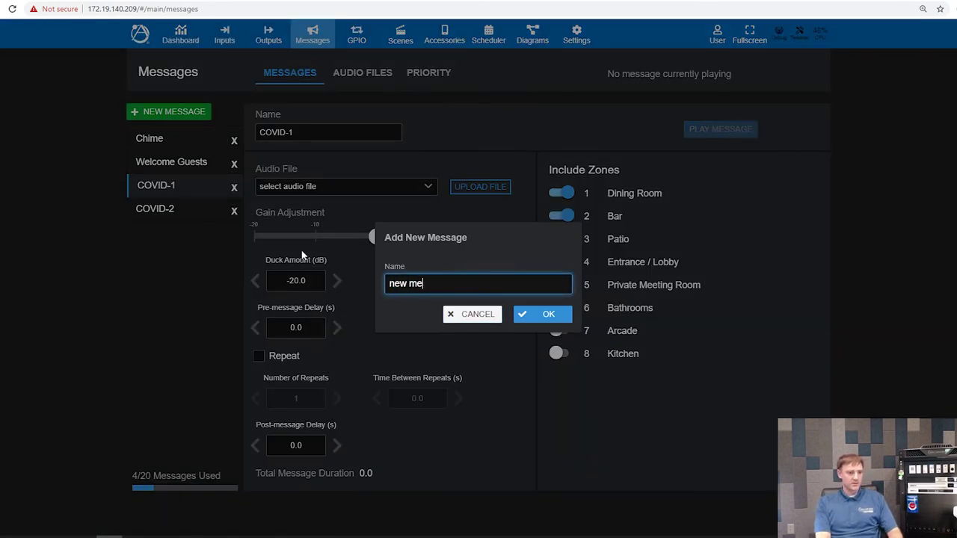
{"action": "type", "text": "ssage"}
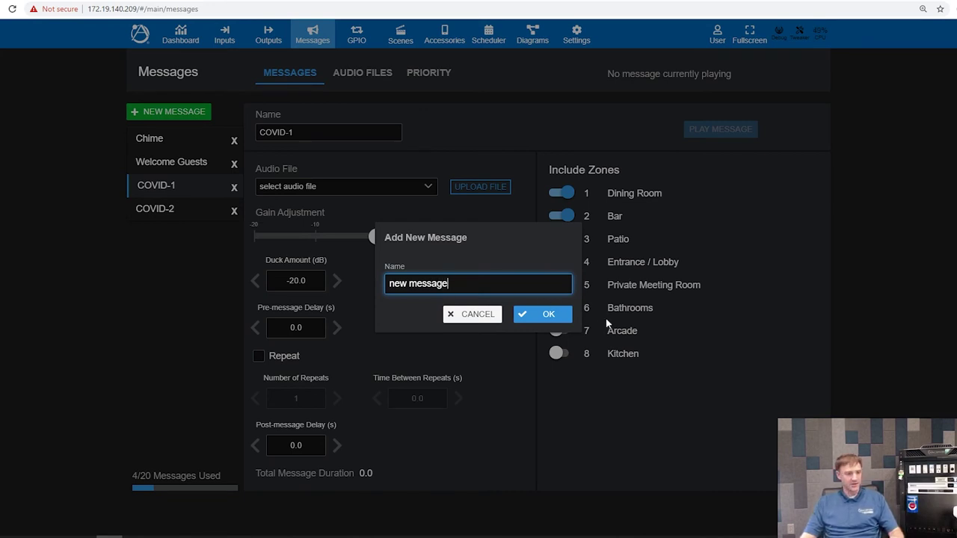
{"action": "left_click", "coordinate": [550, 316]}
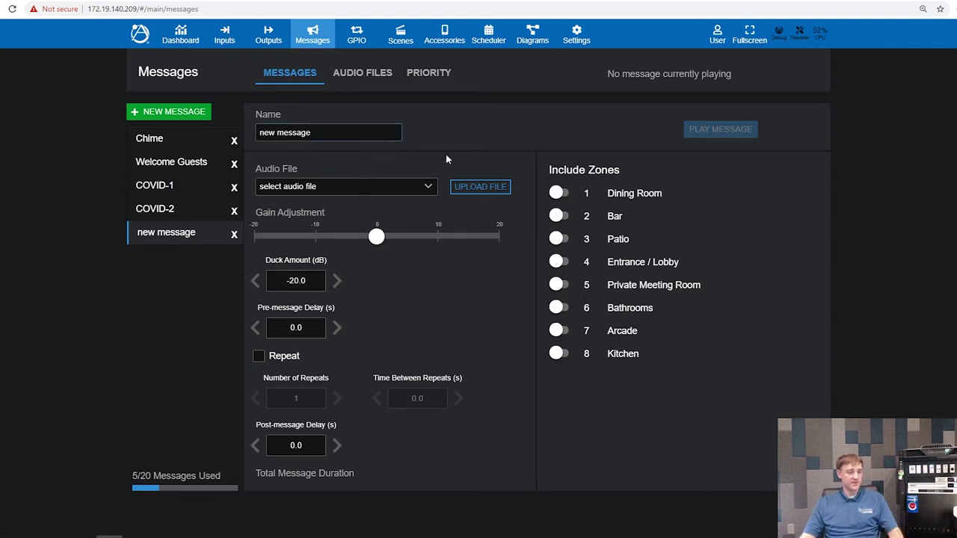
Step: Assign Blue Dot.wav as the new message's audio file and raise its gain adjustment to about 6
{"action": "left_click", "coordinate": [428, 187]}
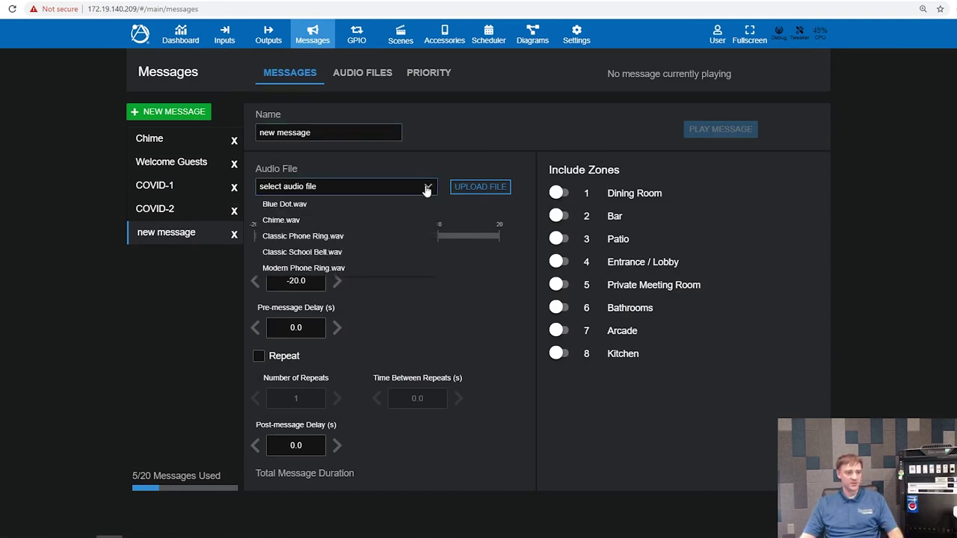
{"action": "left_click", "coordinate": [301, 205]}
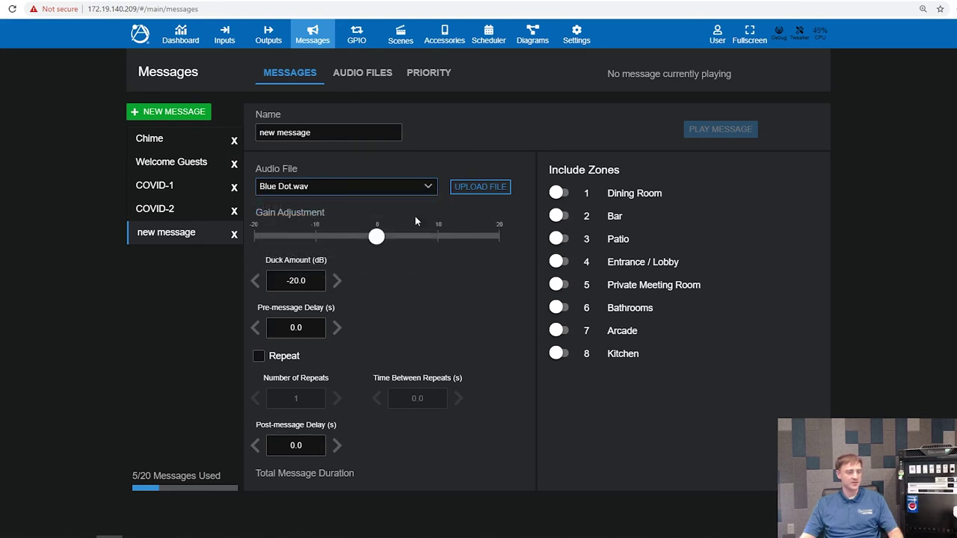
{"action": "left_click_drag", "start_coordinate": [377, 237], "coordinate": [415, 239]}
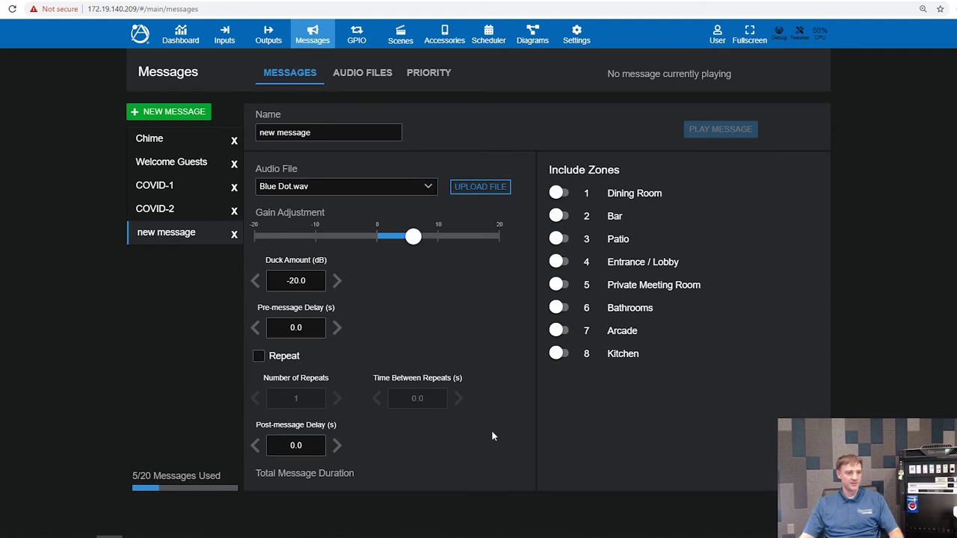
Step: Include the Dining Room, Bar and Bathrooms zones in the new message and play it
{"action": "left_click", "coordinate": [558, 194]}
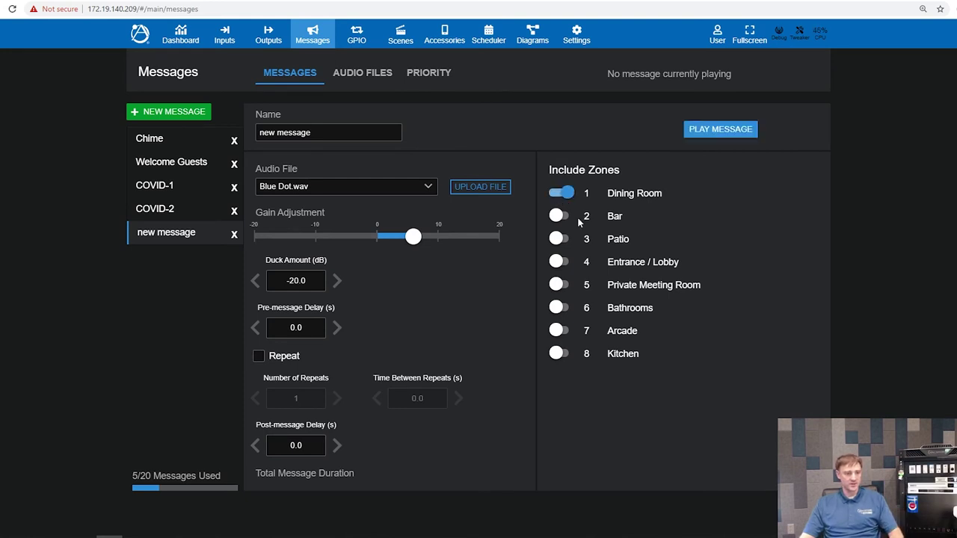
{"action": "left_click", "coordinate": [561, 216]}
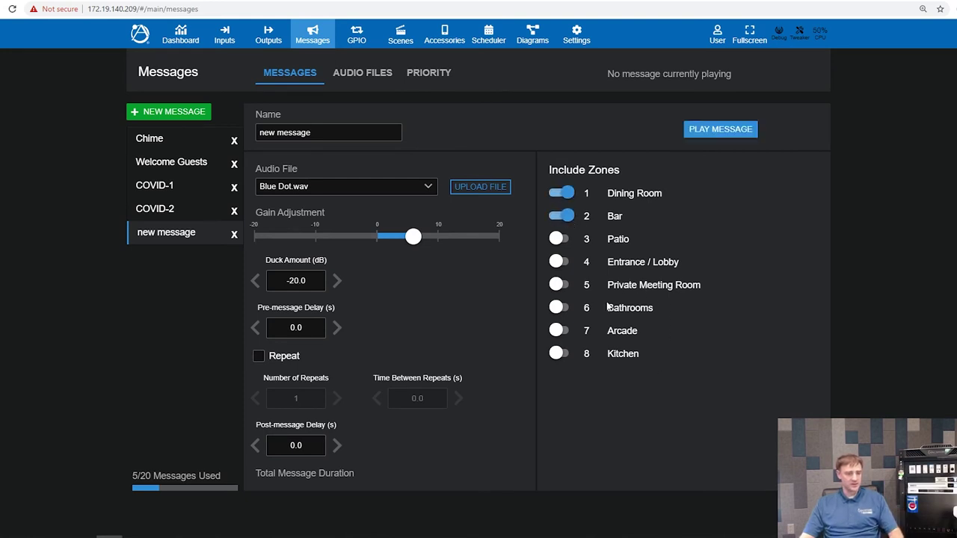
{"action": "left_click", "coordinate": [557, 307]}
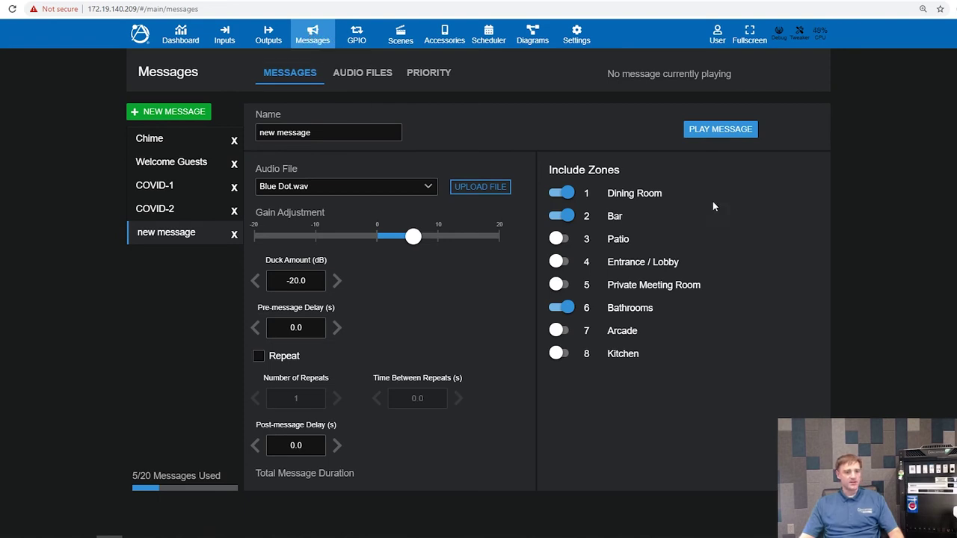
{"action": "left_click", "coordinate": [721, 130]}
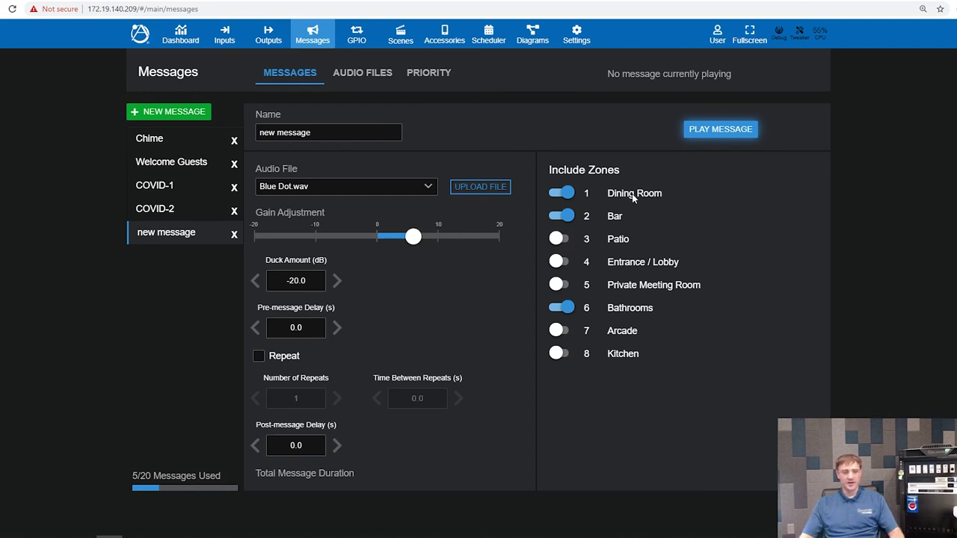
Step: Examine the message priority list, comparing the order of Chime, Welcome Guests and the COVID messages
{"action": "left_click", "coordinate": [428, 81]}
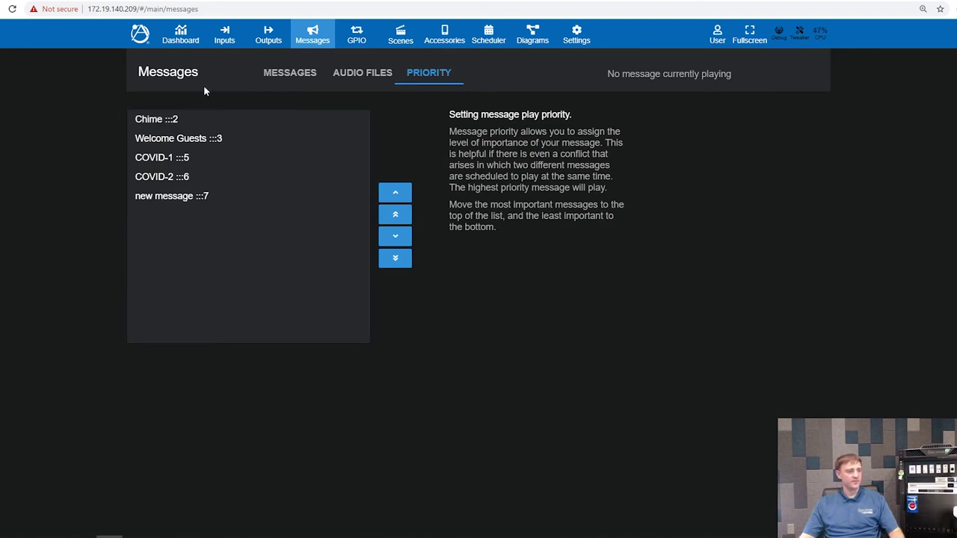
{"action": "left_click", "coordinate": [214, 137]}
{"action": "left_click", "coordinate": [196, 121]}
{"action": "left_click", "coordinate": [336, 156]}
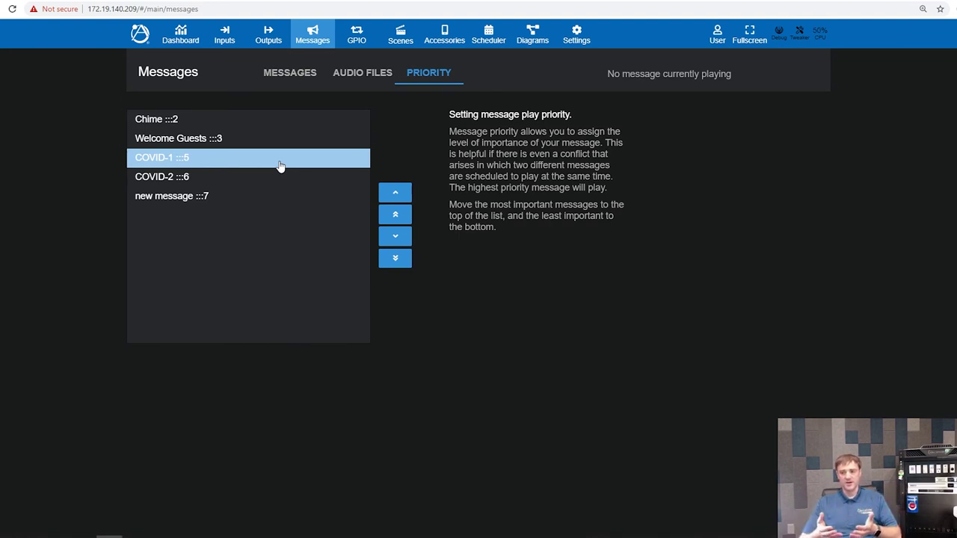
{"action": "left_click", "coordinate": [195, 121]}
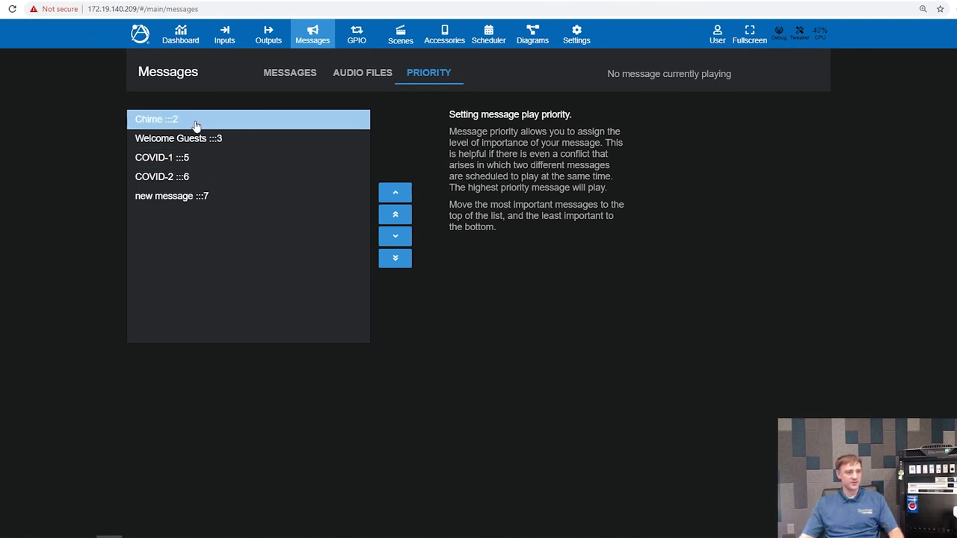
{"action": "left_click", "coordinate": [187, 137]}
{"action": "left_click", "coordinate": [185, 175]}
{"action": "left_click", "coordinate": [180, 119]}
{"action": "left_click", "coordinate": [171, 138]}
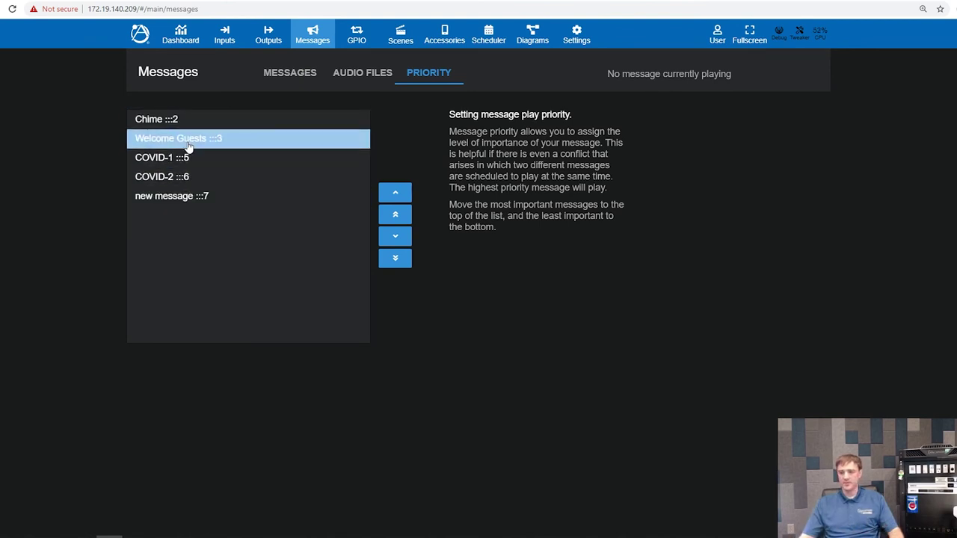
{"action": "left_click", "coordinate": [188, 157]}
{"action": "left_click", "coordinate": [211, 141]}
{"action": "left_click", "coordinate": [271, 160]}
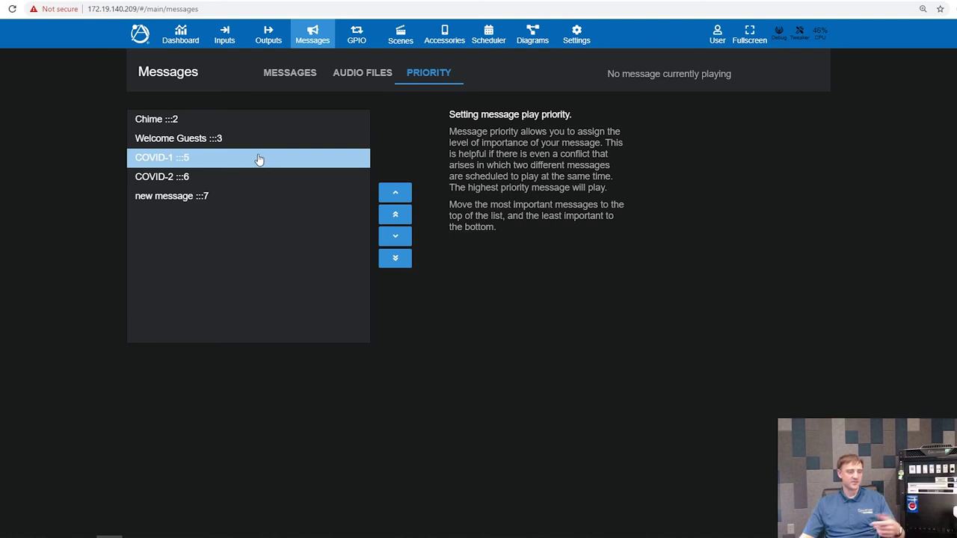
Step: Set the action of GPIO input GPI 1 to play the Chime message
{"action": "left_click", "coordinate": [358, 37]}
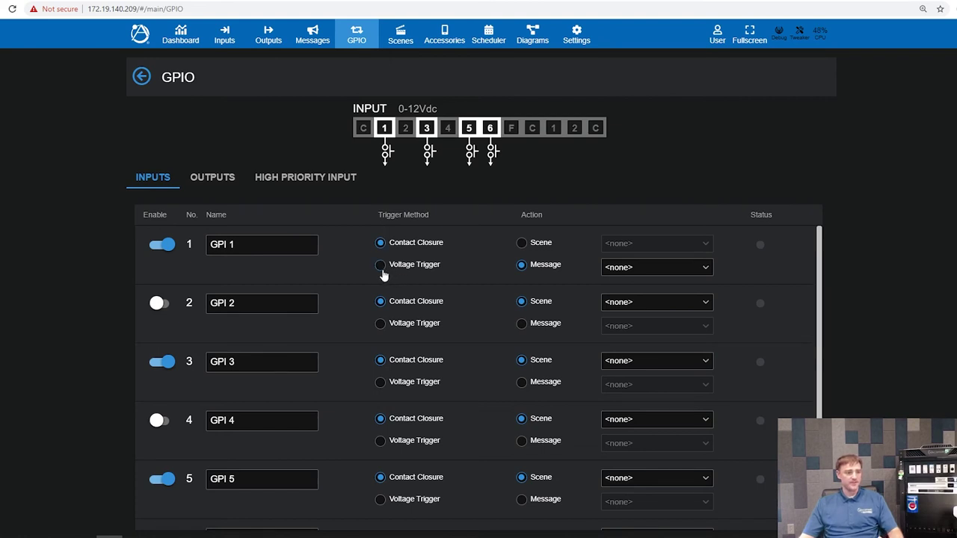
{"action": "left_click", "coordinate": [523, 243]}
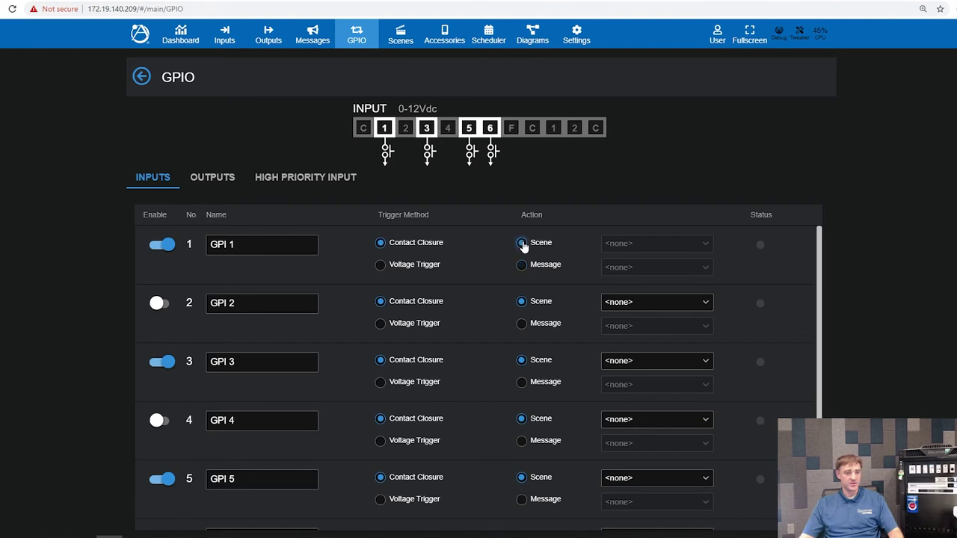
{"action": "left_click", "coordinate": [522, 265]}
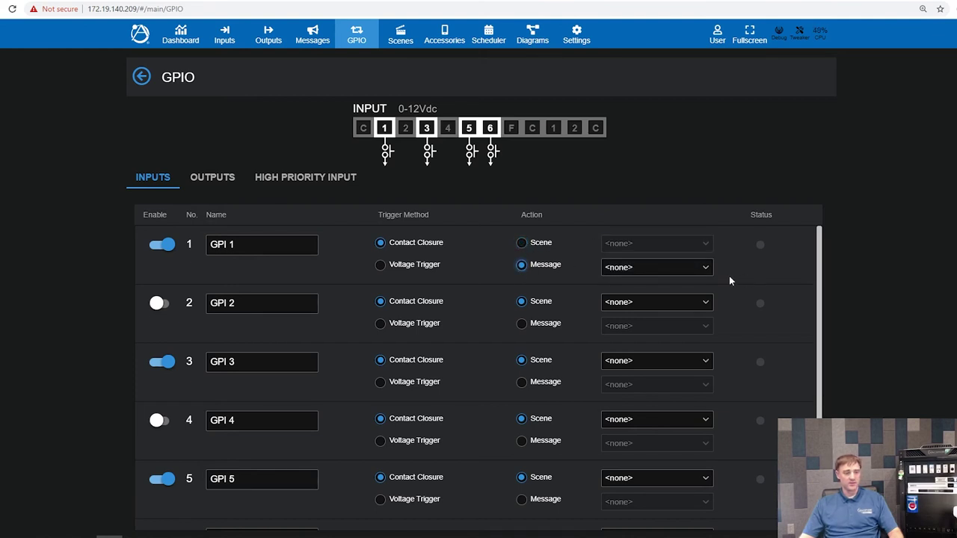
{"action": "left_click", "coordinate": [703, 270]}
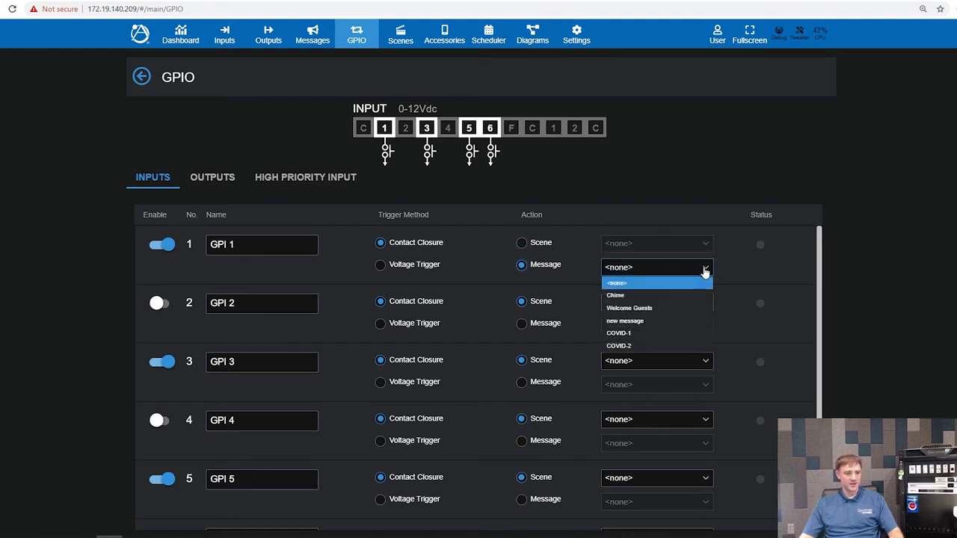
{"action": "left_click", "coordinate": [636, 297]}
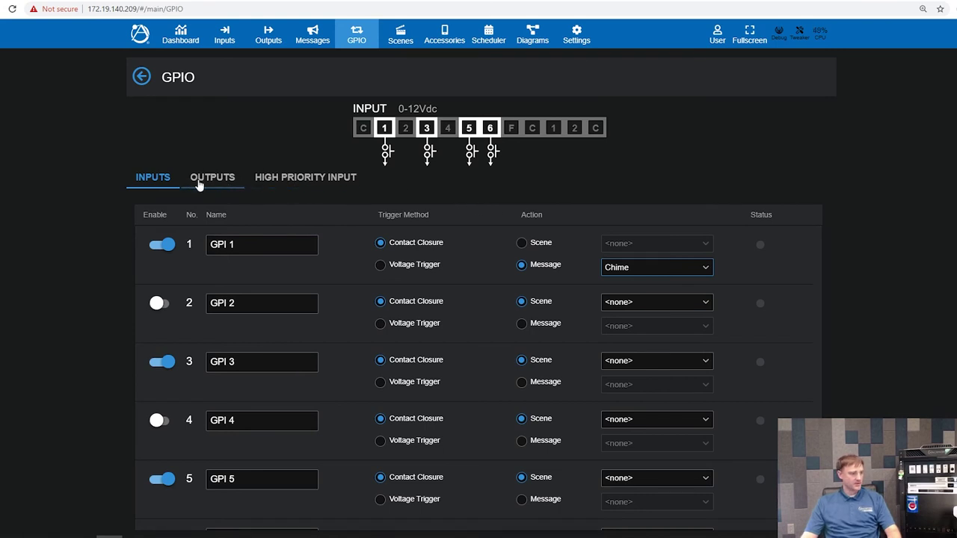
Step: Toggle the high priority GPIO input off and back on, and set its action to Set All Zones to Selected Source
{"action": "left_click", "coordinate": [333, 184]}
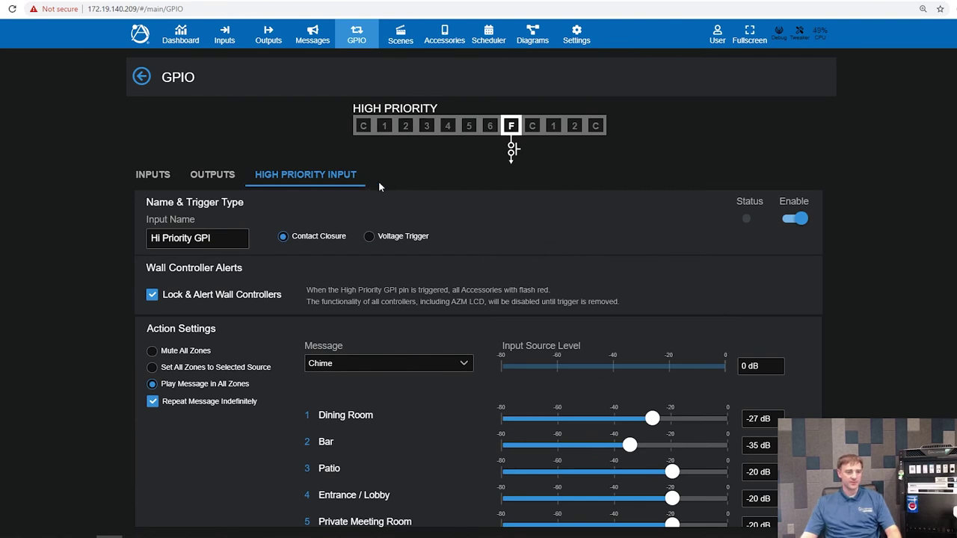
{"action": "left_click", "coordinate": [794, 220]}
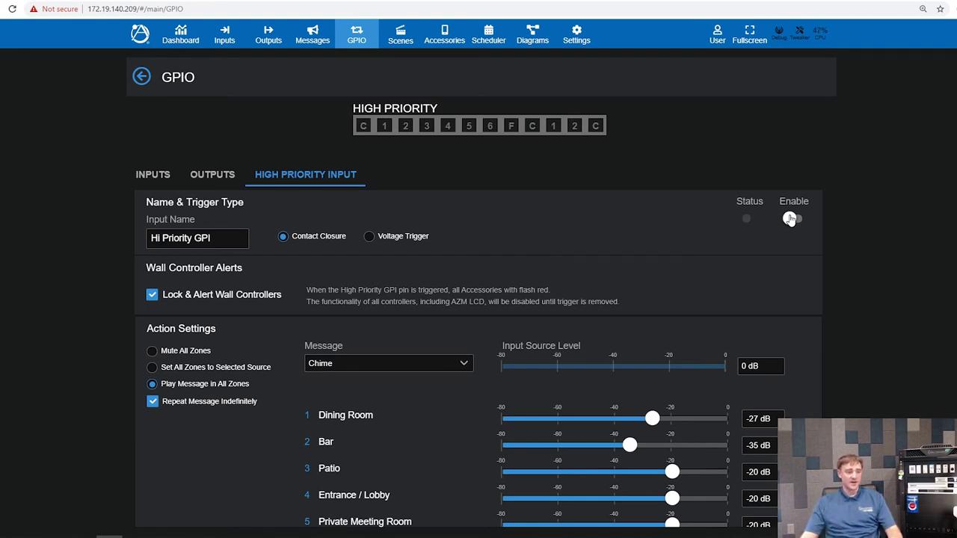
{"action": "left_click", "coordinate": [791, 218]}
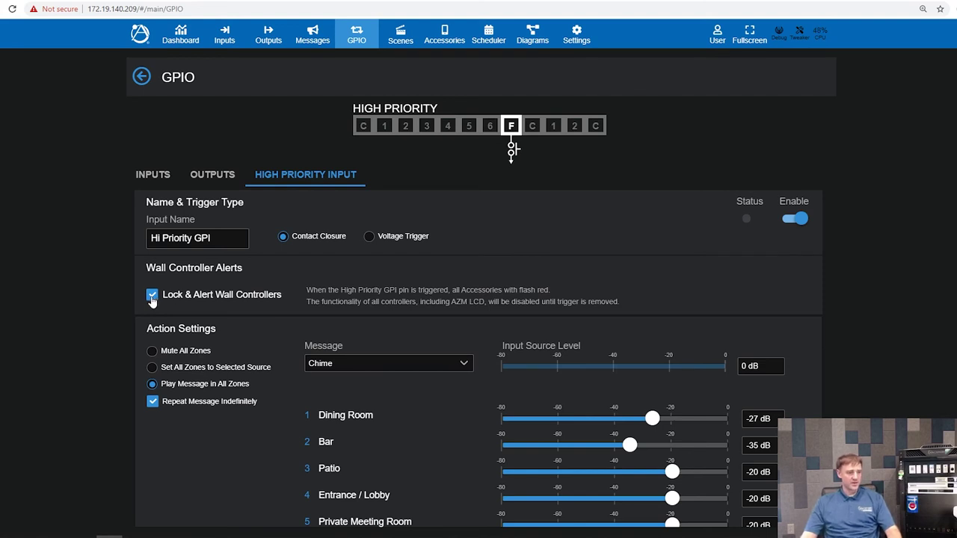
{"action": "left_click", "coordinate": [152, 351]}
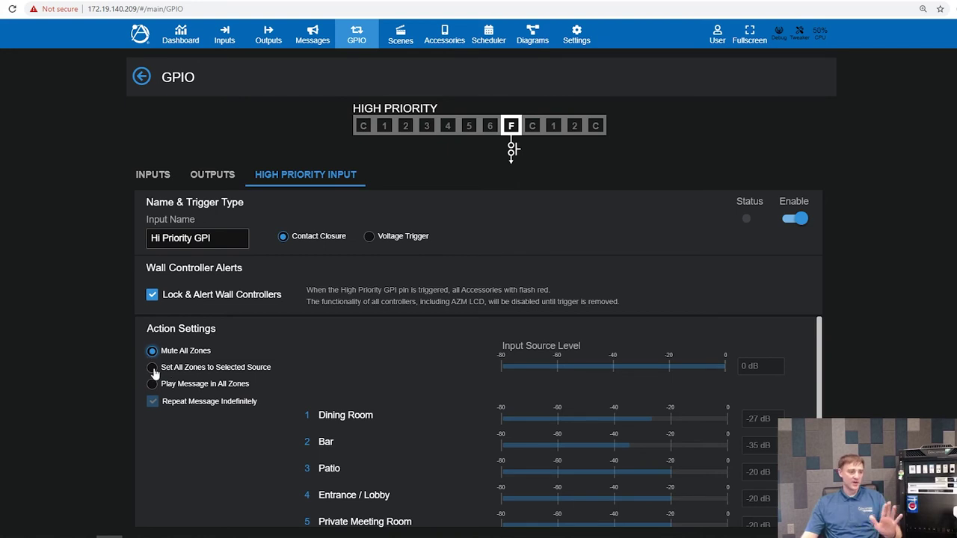
{"action": "left_click", "coordinate": [152, 368]}
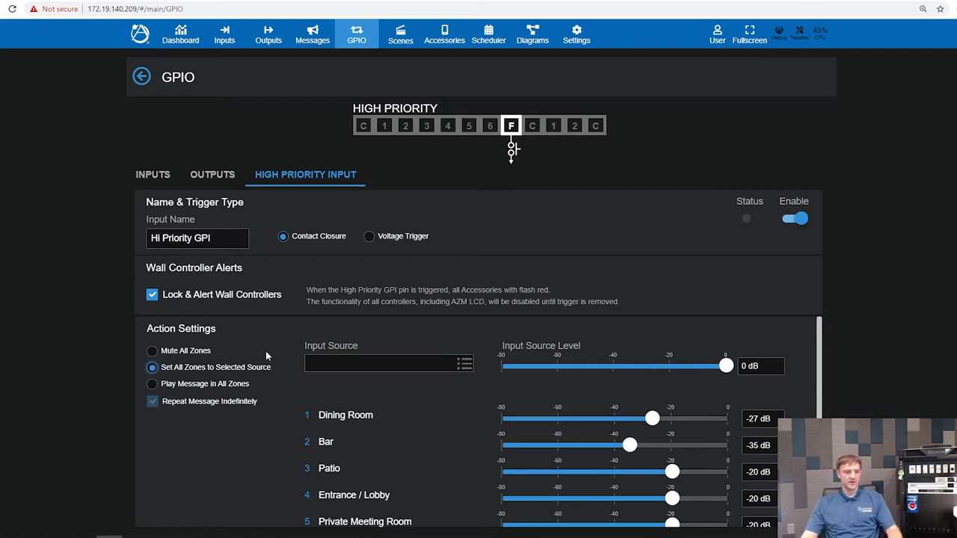
Step: Set the high priority input's source to Paging Mic at -6 dB, and switch its action to Play Message in All Zones
{"action": "left_click", "coordinate": [458, 371]}
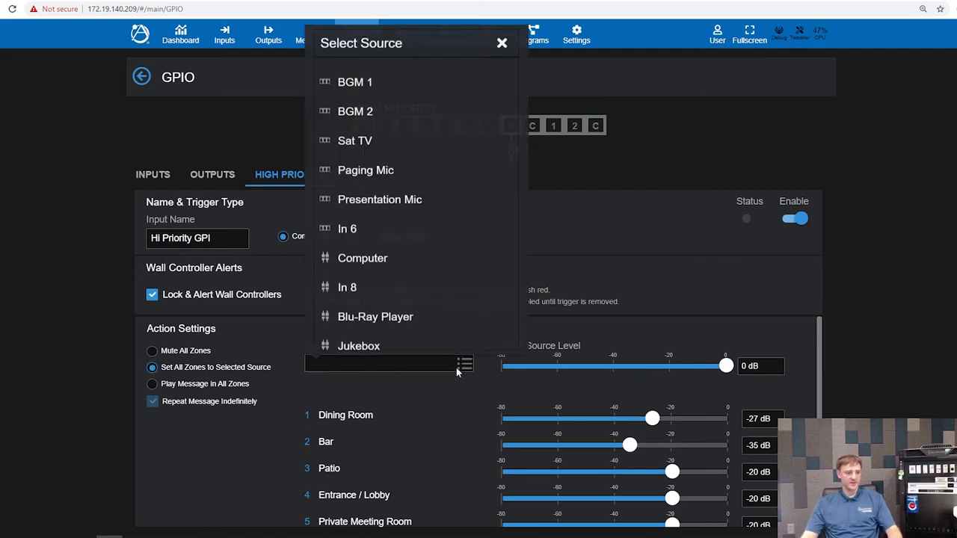
{"action": "left_click", "coordinate": [374, 170]}
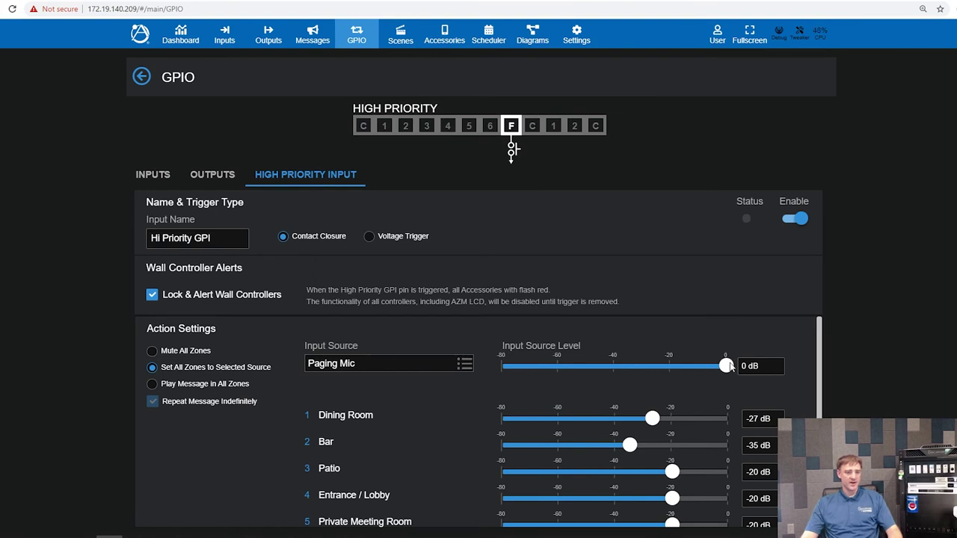
{"action": "mouse_move", "coordinate": [727, 367]}
{"action": "left_mouse_down"}
{"action": "mouse_move", "coordinate": [678, 367]}
{"action": "mouse_move", "coordinate": [711, 371]}
{"action": "left_mouse_up"}
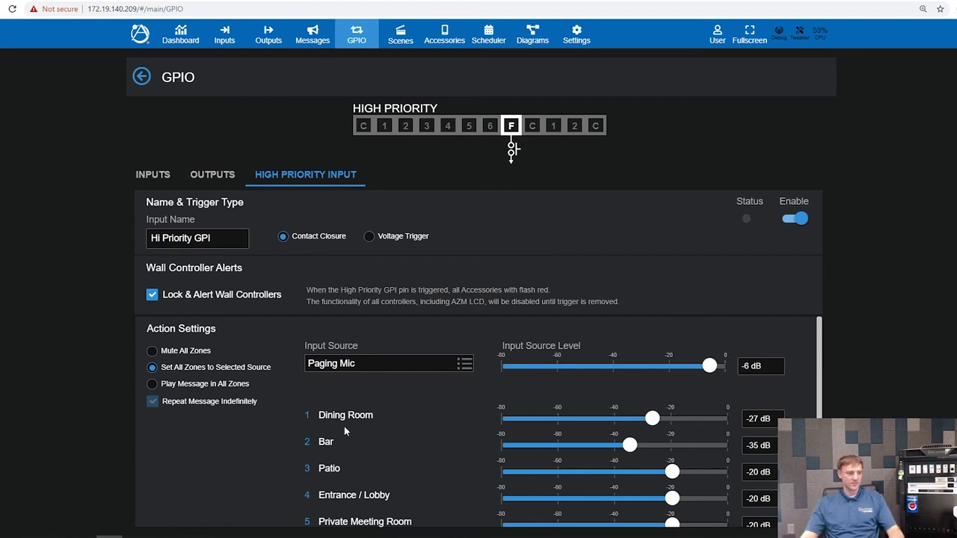
{"action": "left_click", "coordinate": [151, 385]}
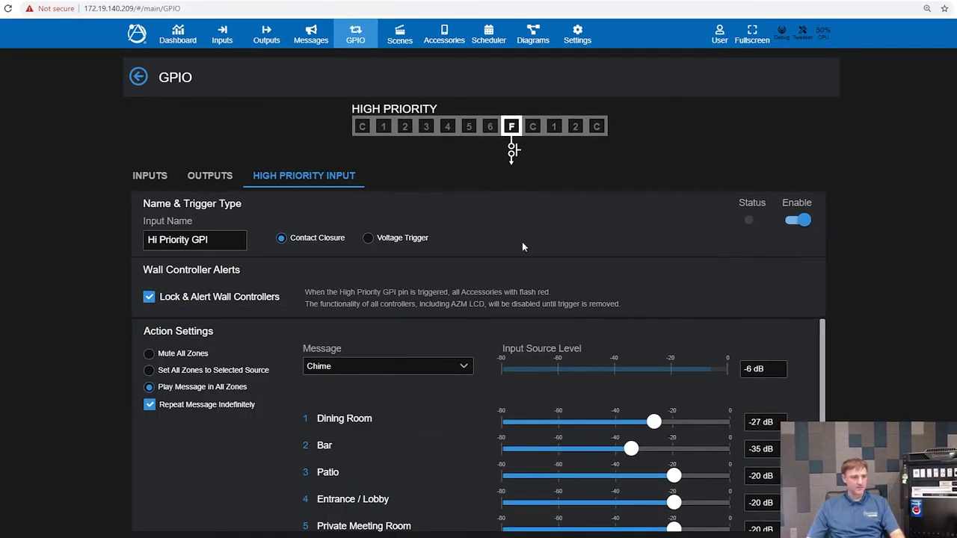
Step: Add a new scene named "my scene"
{"action": "left_click", "coordinate": [399, 36]}
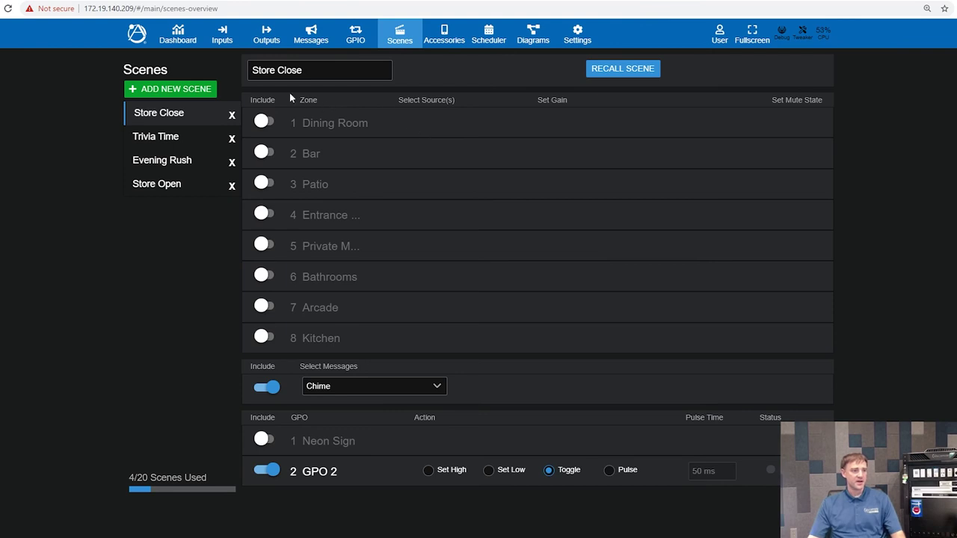
{"action": "left_click", "coordinate": [182, 90]}
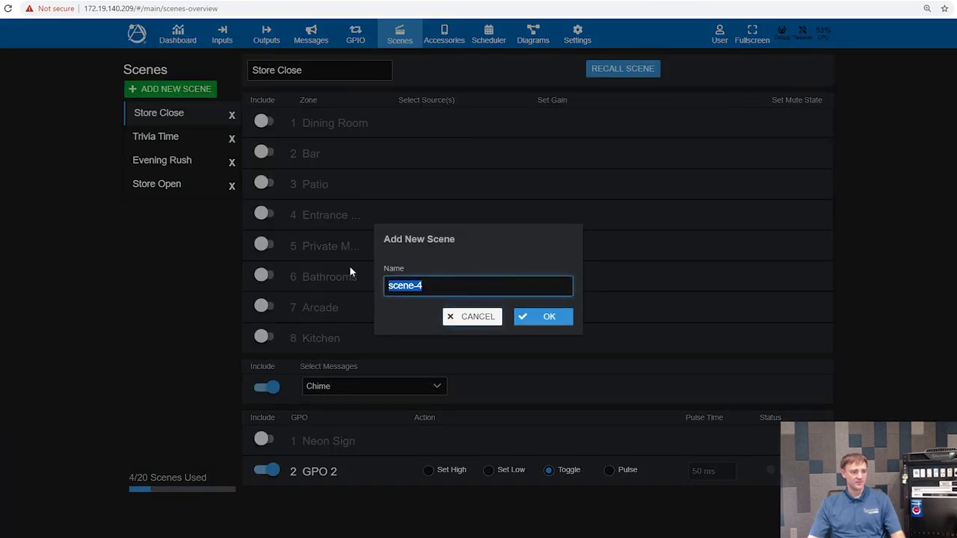
{"action": "type", "text": "my sce"}
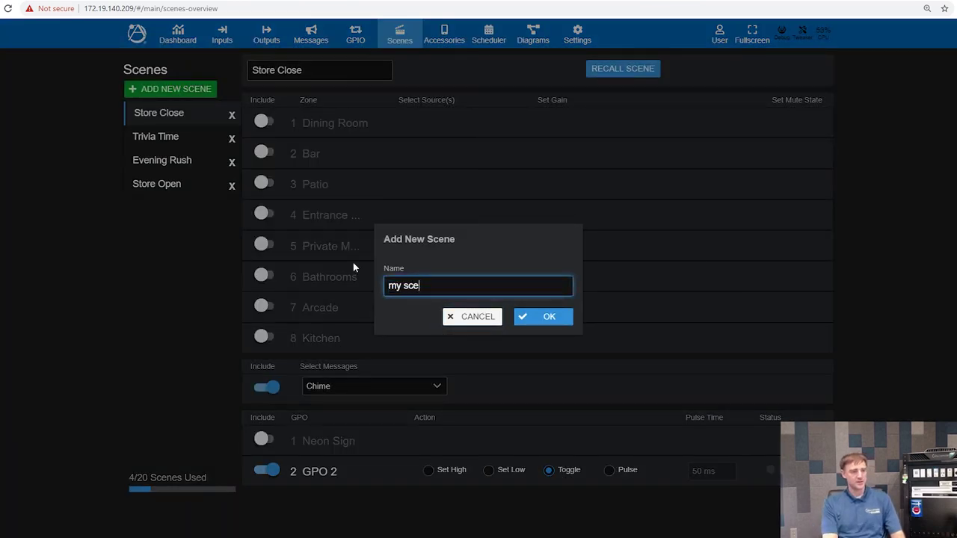
{"action": "type", "text": "ne"}
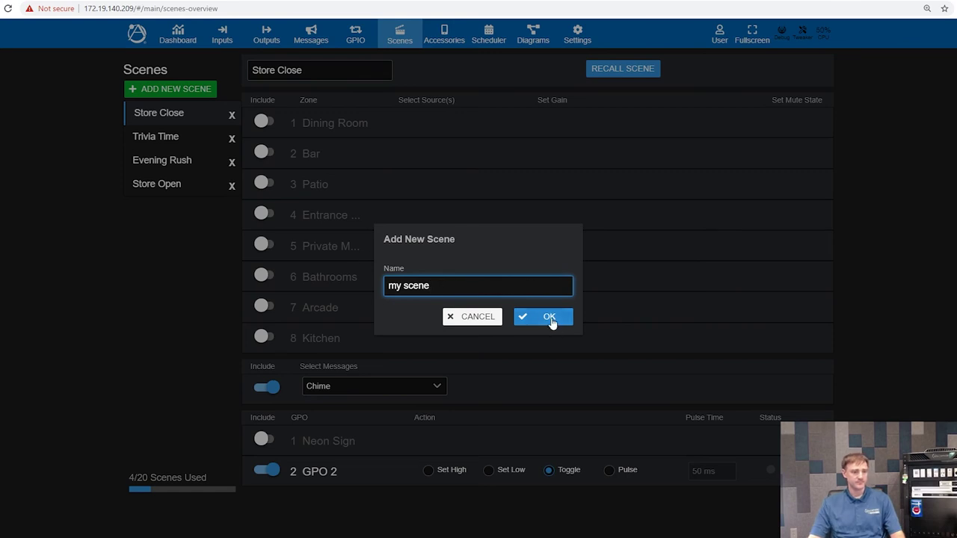
{"action": "left_click", "coordinate": [550, 318]}
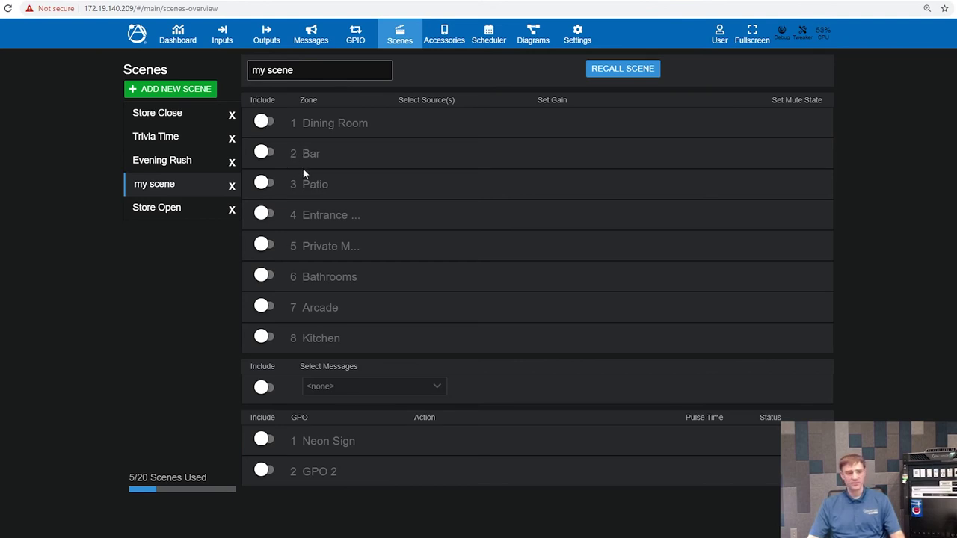
Step: Include zones 5 (Private Meeting Room), 6 (Bathrooms) and 7 (Arcade) in the new scene
{"action": "left_click", "coordinate": [263, 246]}
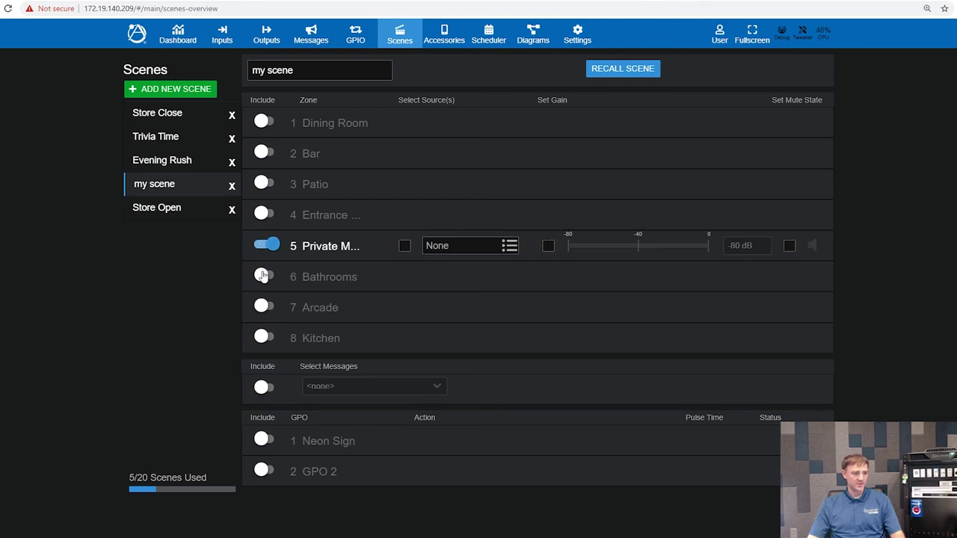
{"action": "left_click", "coordinate": [263, 276]}
{"action": "left_click", "coordinate": [265, 306]}
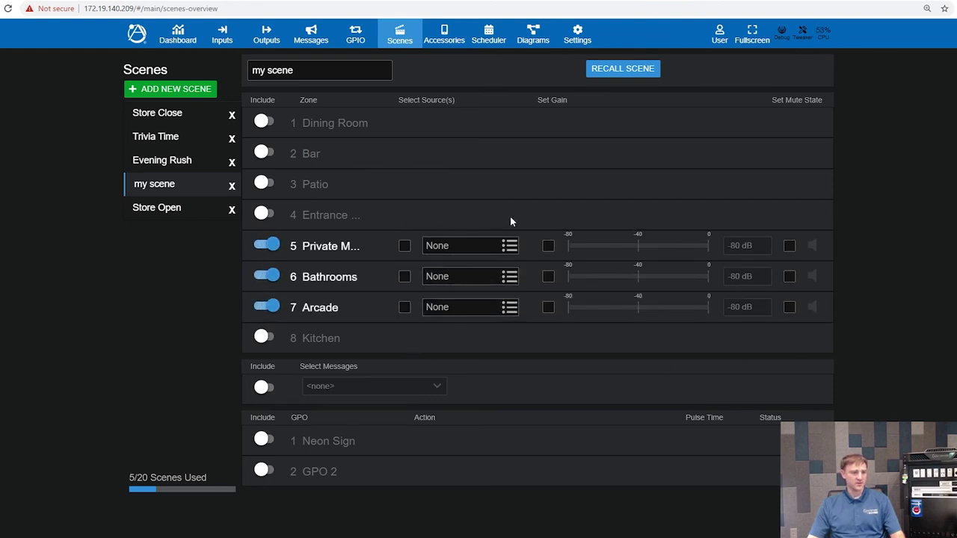
Step: Have the scene set the source of the Private Meeting Room zone to Paging Mic
{"action": "left_click", "coordinate": [405, 247]}
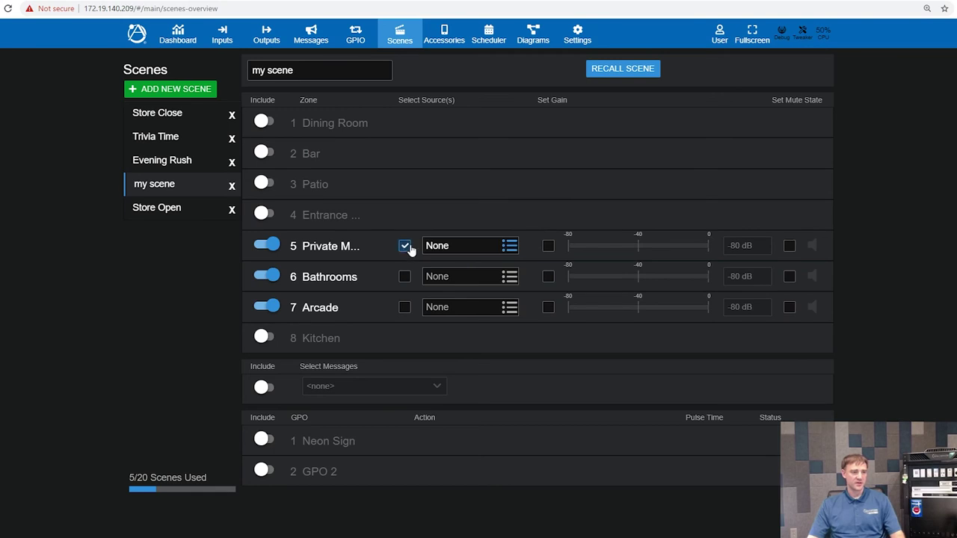
{"action": "left_click", "coordinate": [509, 246]}
{"action": "left_click", "coordinate": [472, 201]}
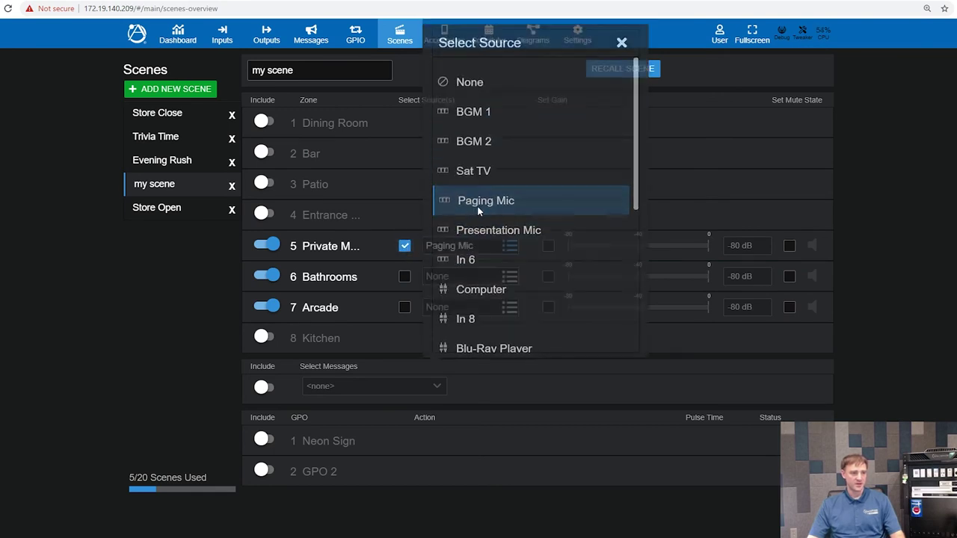
Step: Have the scene set the Bathrooms gain to -32 dB and mute the Arcade zone
{"action": "left_click", "coordinate": [548, 277]}
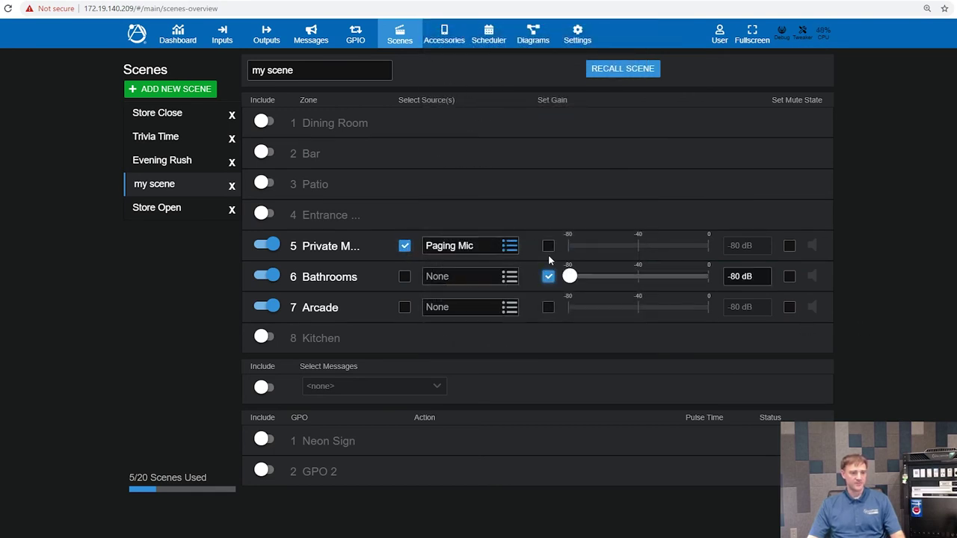
{"action": "left_click_drag", "start_coordinate": [581, 274], "coordinate": [653, 277]}
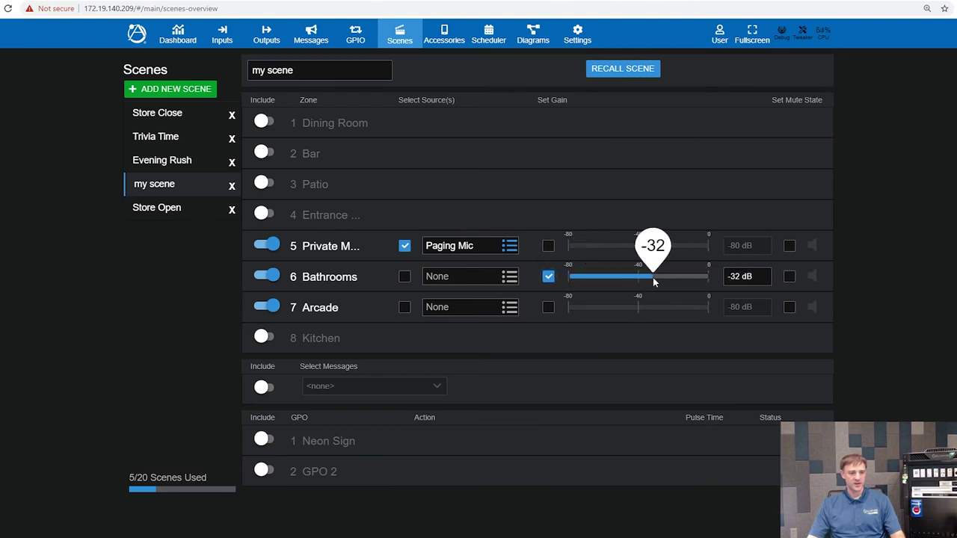
{"action": "left_click", "coordinate": [789, 308]}
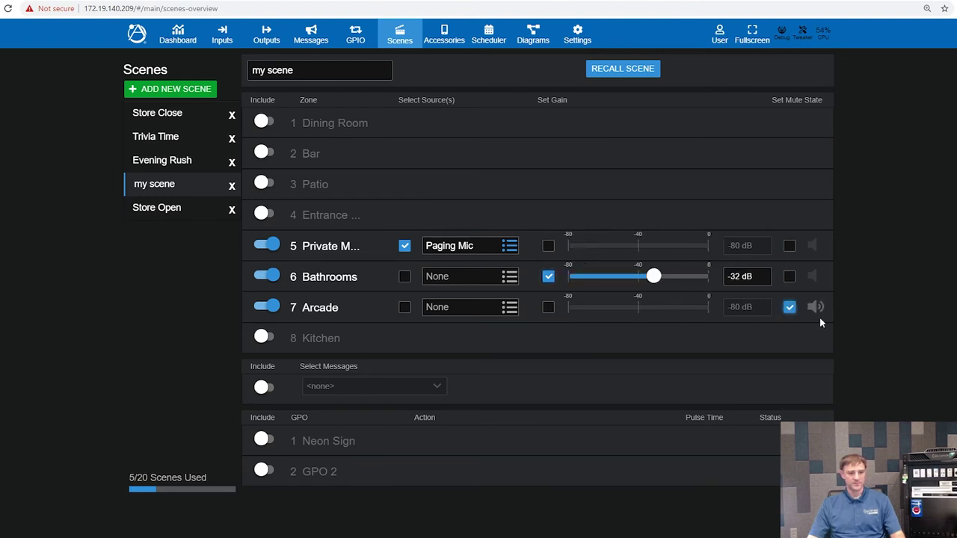
{"action": "left_click", "coordinate": [815, 308]}
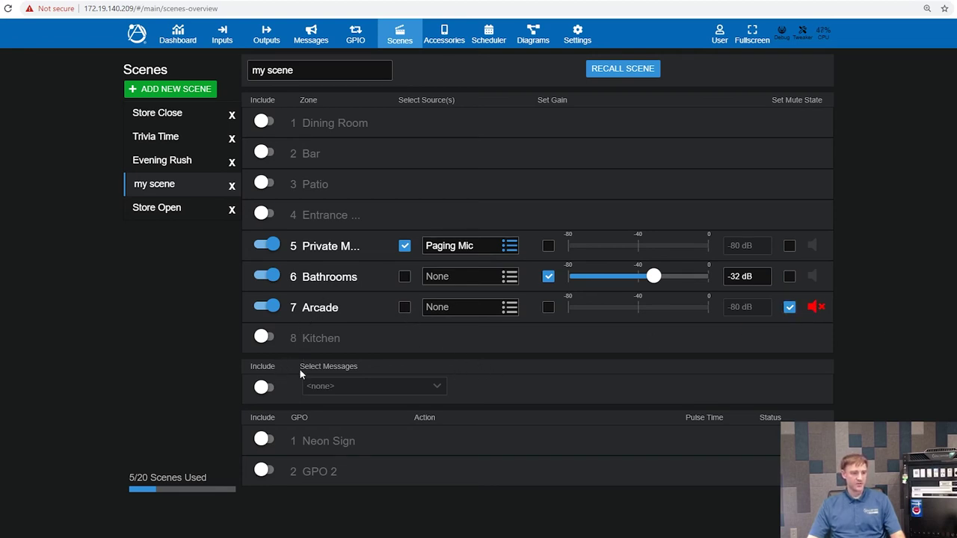
Step: Include a message in the scene and choose Chime
{"action": "left_click", "coordinate": [265, 387]}
{"action": "left_click", "coordinate": [426, 392]}
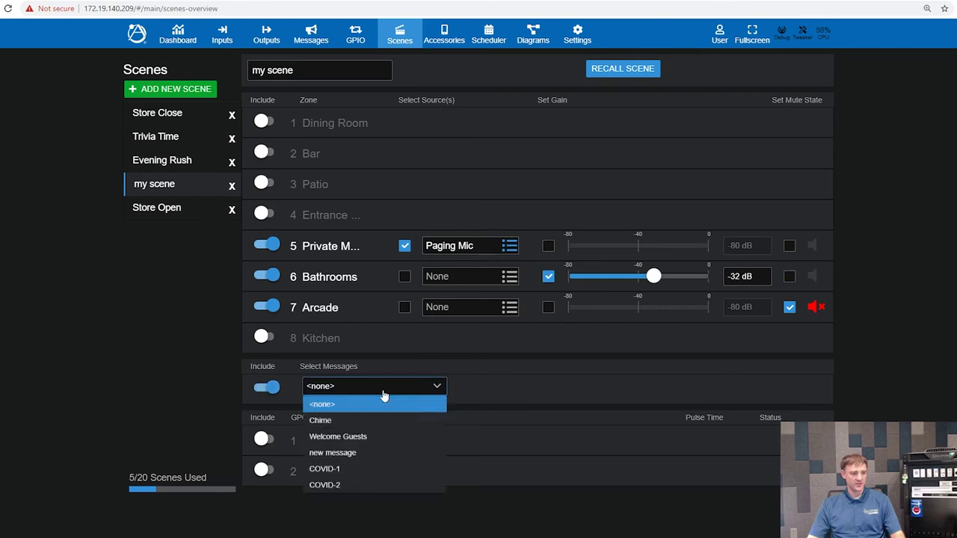
{"action": "left_click", "coordinate": [342, 423]}
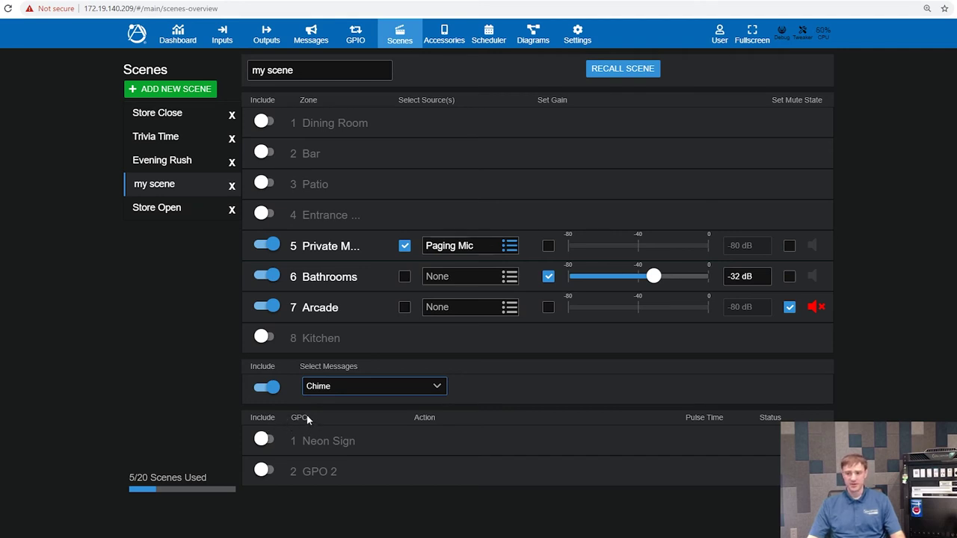
Step: Include the Neon Sign GPO in the scene with the Pulse action and a pulse time of 150 ms
{"action": "left_click", "coordinate": [269, 441]}
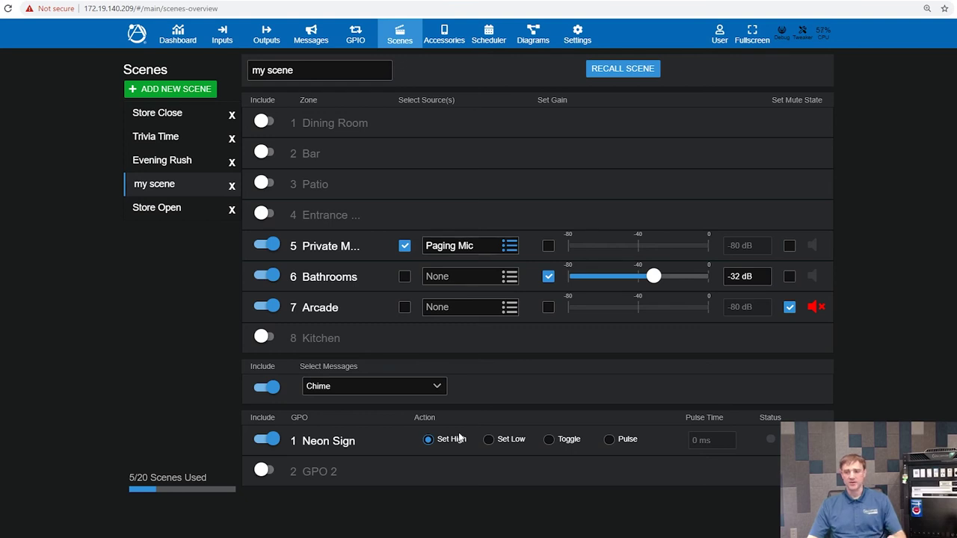
{"action": "left_click", "coordinate": [609, 440]}
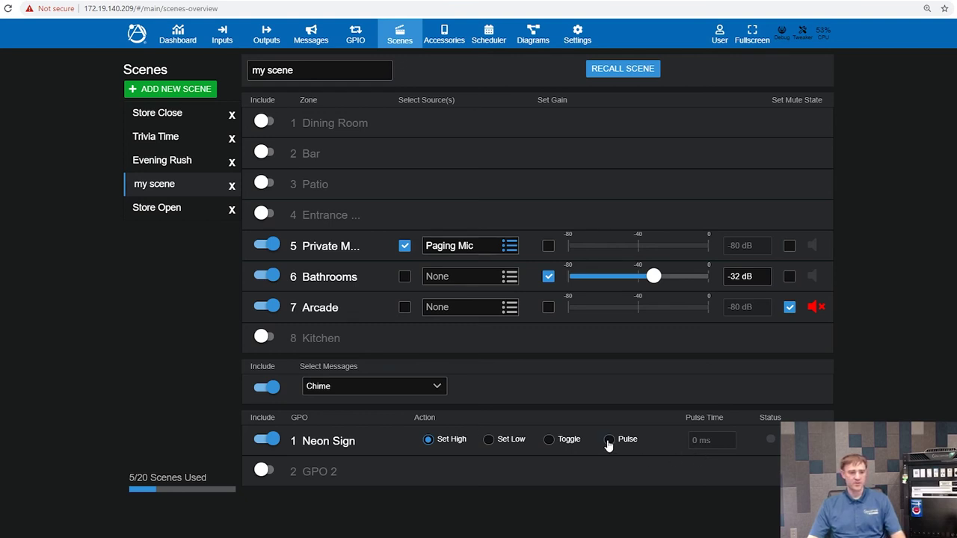
{"action": "left_click", "coordinate": [735, 441]}
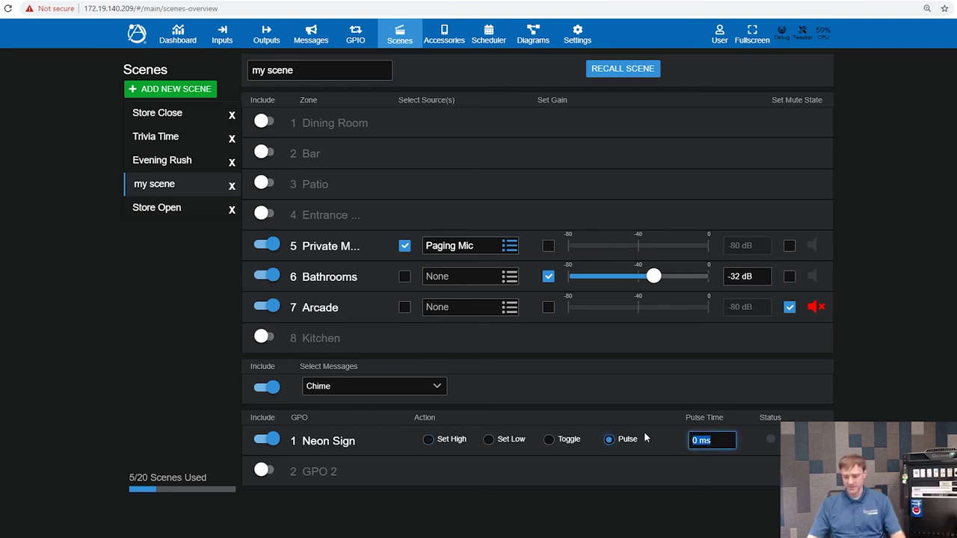
{"action": "type", "text": "150"}
{"action": "key", "text": "Return"}
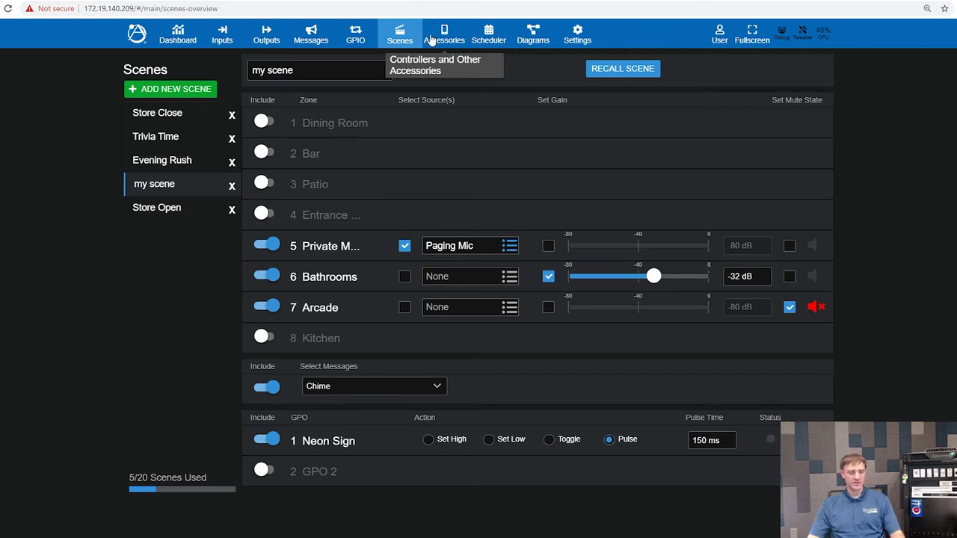
Step: Add a new event to the scheduler and name it "my event"
{"action": "left_click", "coordinate": [488, 36]}
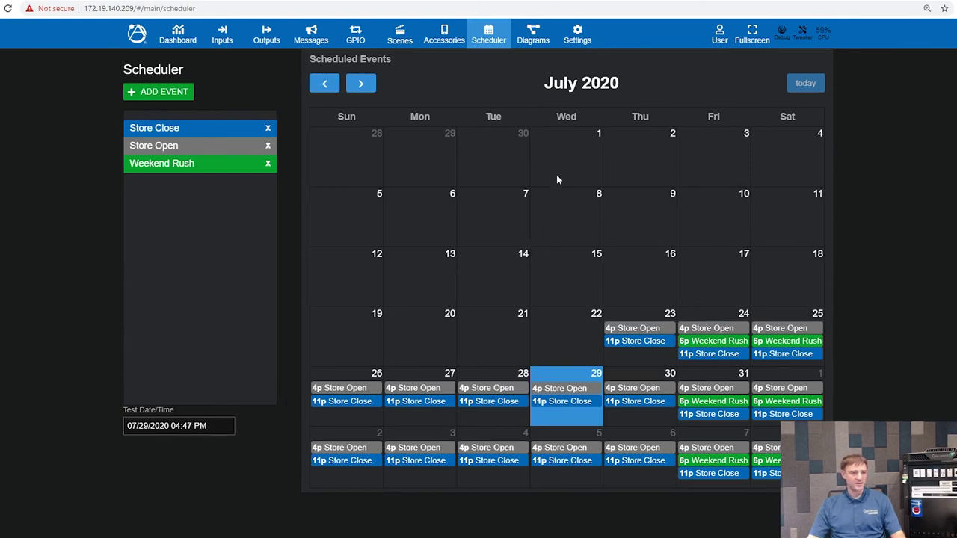
{"action": "left_click", "coordinate": [158, 91]}
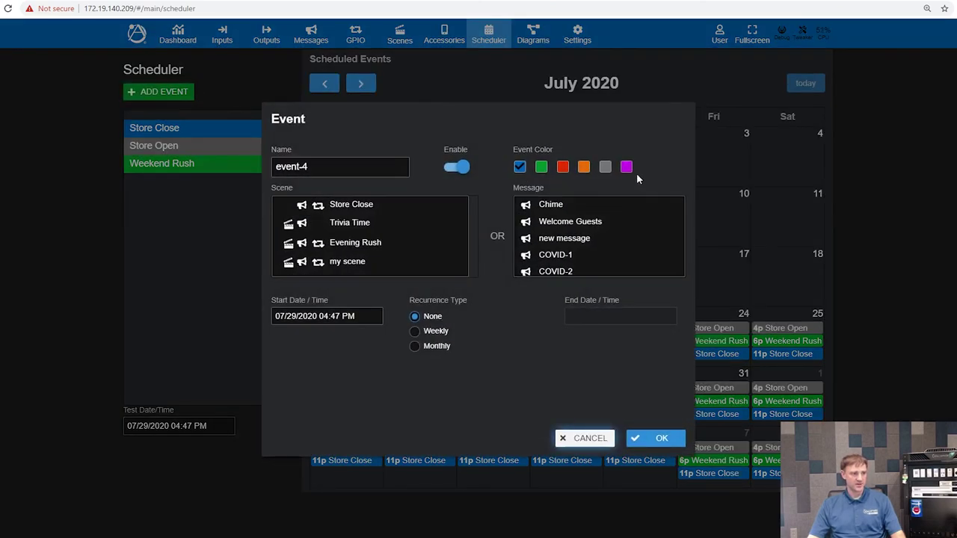
{"action": "left_click_drag", "start_coordinate": [308, 166], "coordinate": [259, 158]}
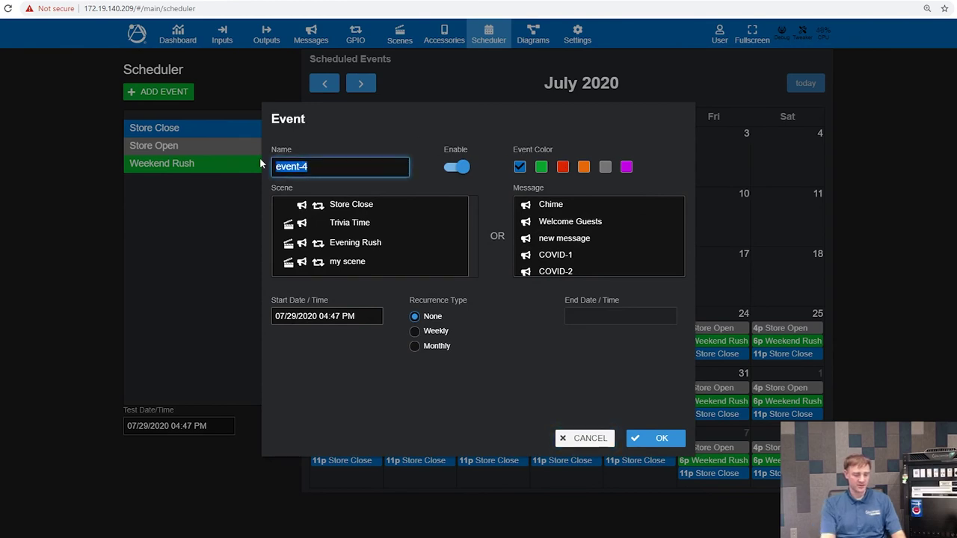
{"action": "type", "text": "my event"}
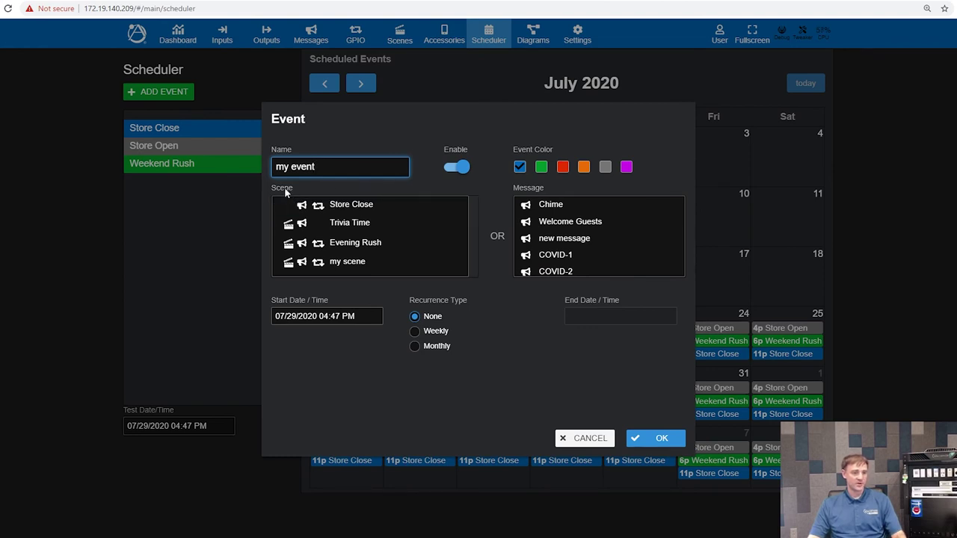
Step: Assign the Chime message to the scheduled event and make its event color orange
{"action": "left_click", "coordinate": [401, 206]}
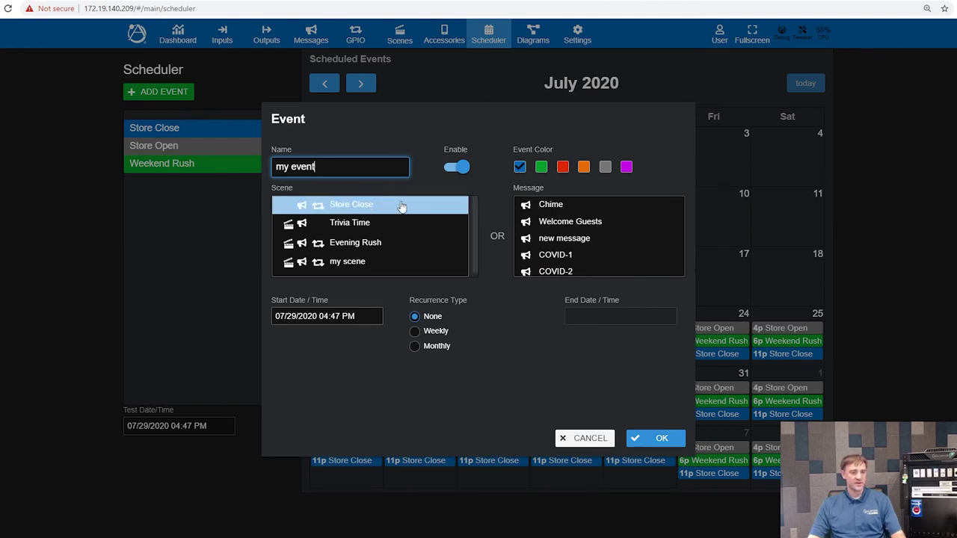
{"action": "left_click", "coordinate": [559, 212]}
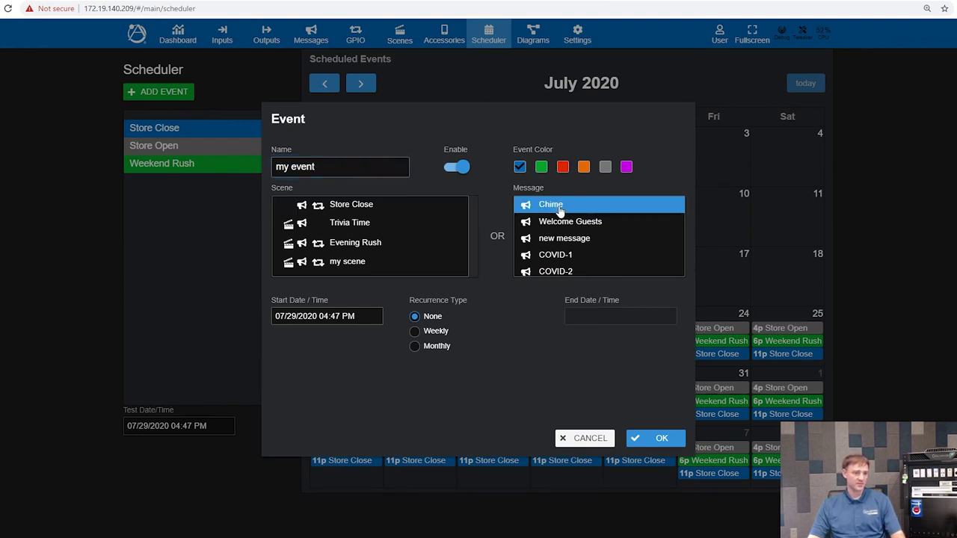
{"action": "left_click", "coordinate": [584, 167]}
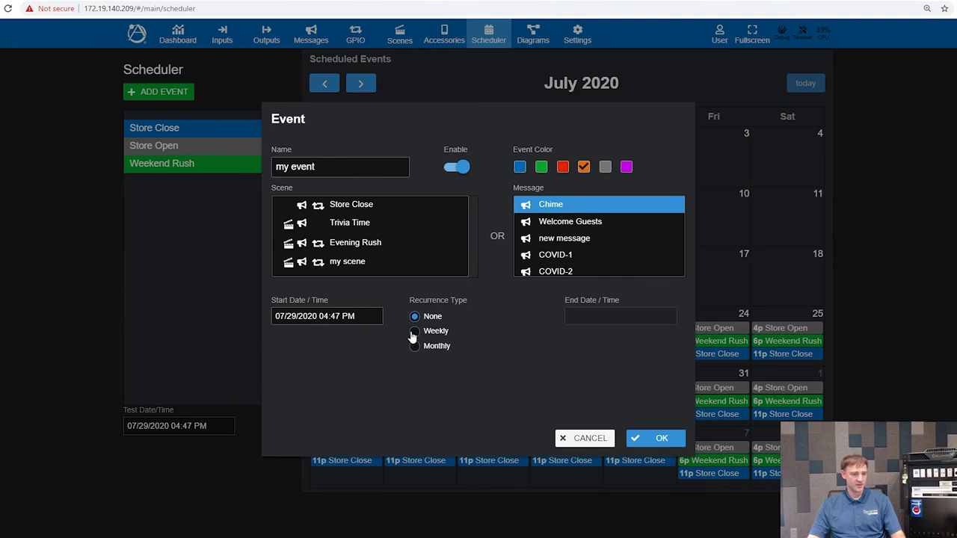
Step: Make the event recur weekly on Friday, and save it under the name Party
{"action": "left_click", "coordinate": [414, 332]}
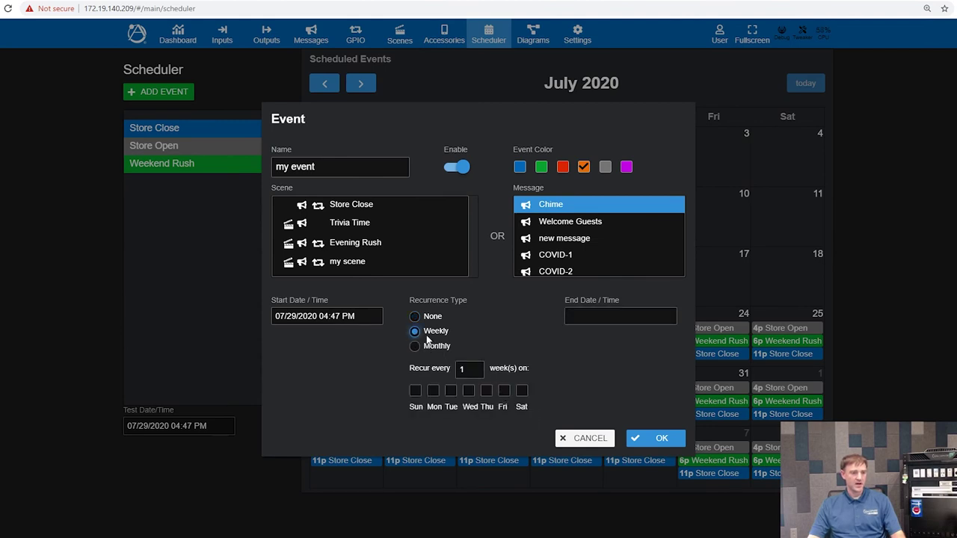
{"action": "left_click", "coordinate": [504, 390]}
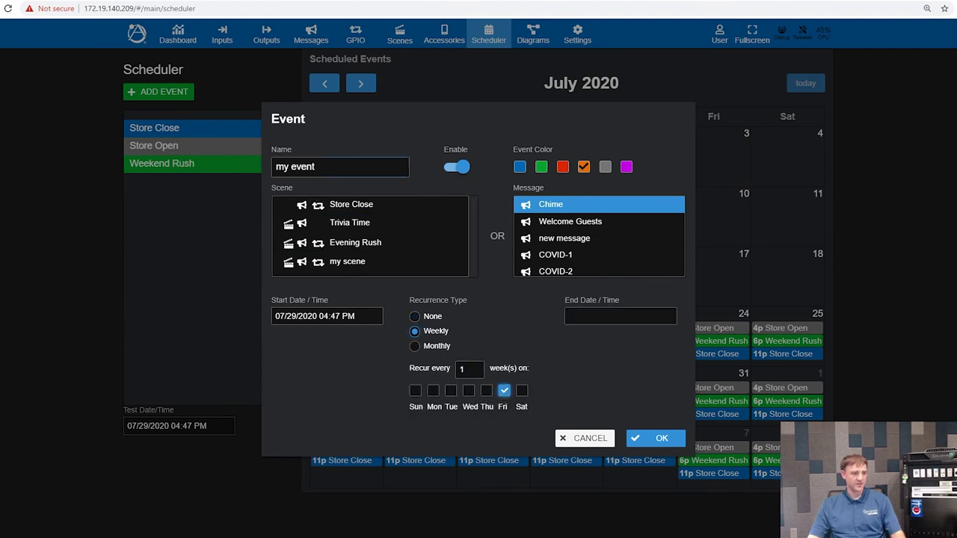
{"action": "left_click_drag", "start_coordinate": [318, 167], "coordinate": [232, 145]}
{"action": "type", "text": "Party"}
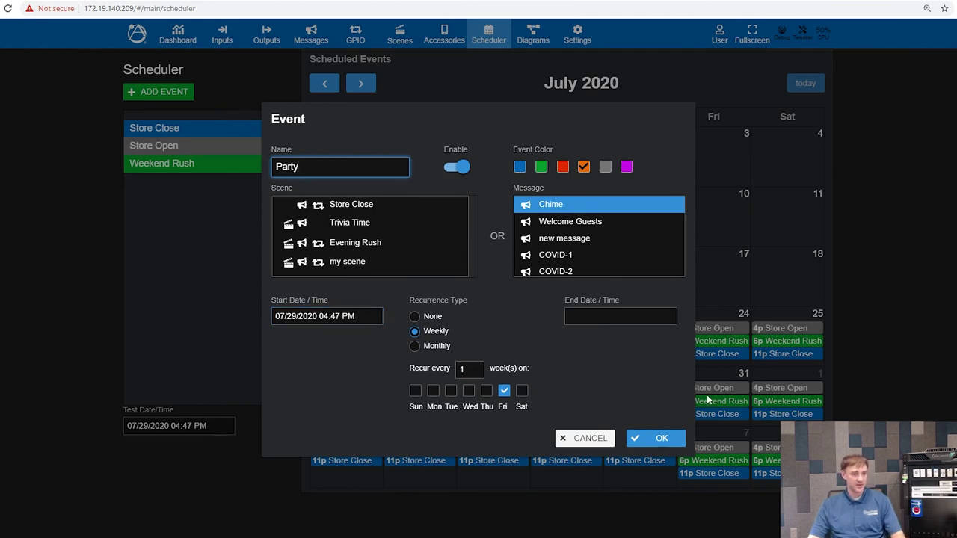
{"action": "left_click", "coordinate": [662, 438]}
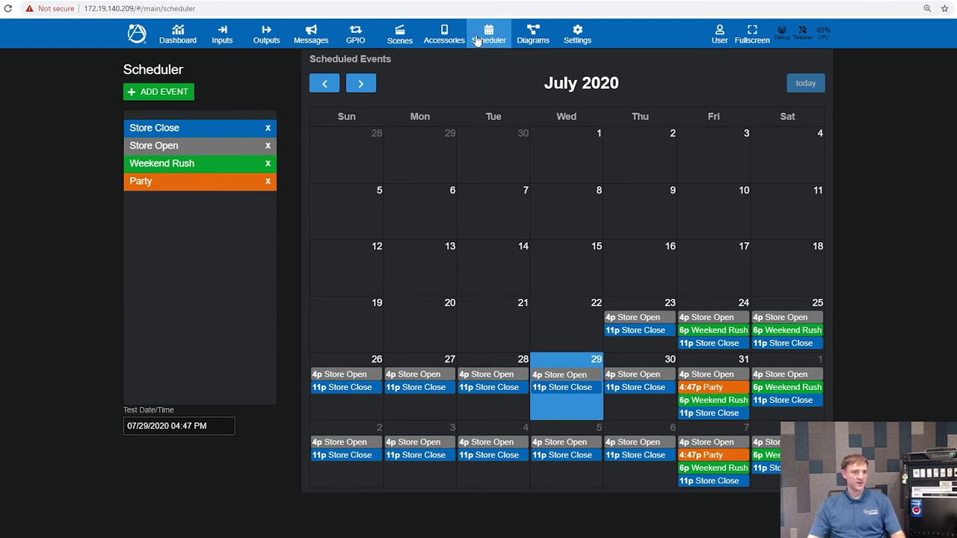
Step: Open the zone volume settings of the C-V (A2) wall controller on Accessory Port A
{"action": "left_click", "coordinate": [444, 35]}
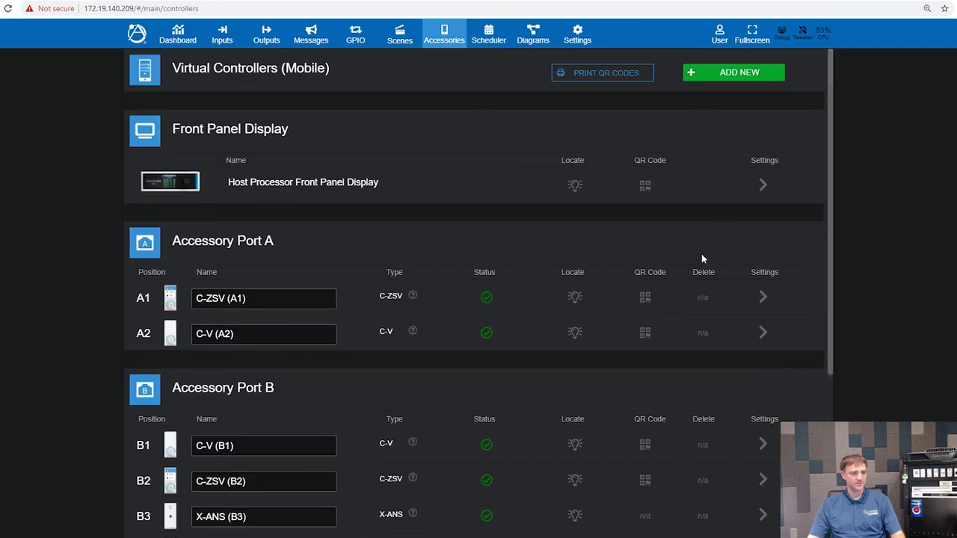
{"action": "scroll", "coordinate": [694, 182], "scroll_direction": "down", "scroll_amount": 1}
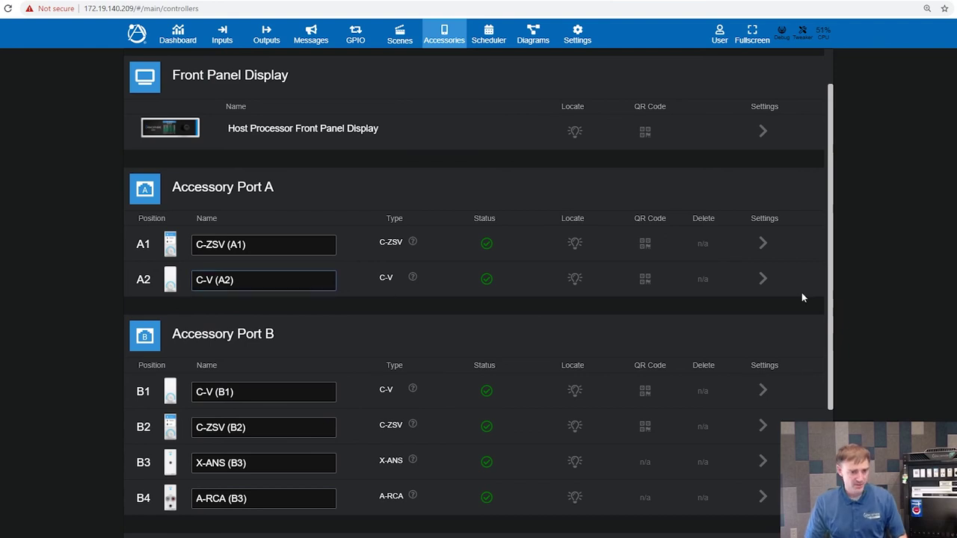
{"action": "left_click", "coordinate": [765, 281]}
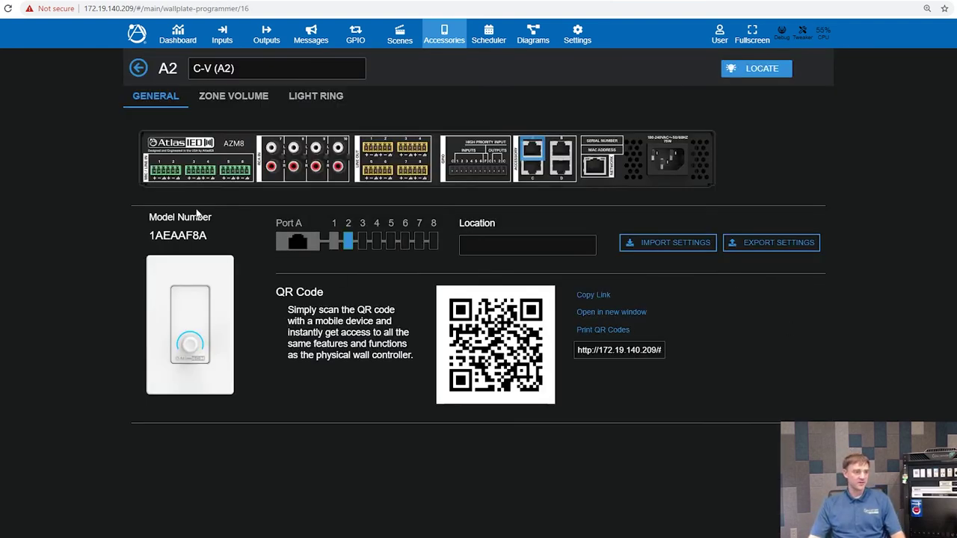
{"action": "left_click", "coordinate": [233, 96]}
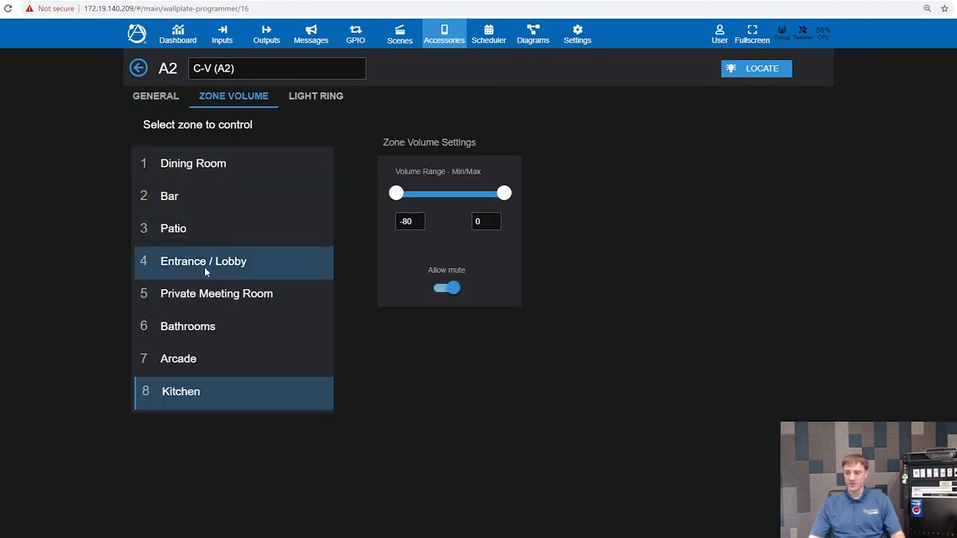
Step: Try Private Meeting Room, Arcade and Bathrooms as the C-V (A2) controller's zone, and return it to Kitchen
{"action": "left_click", "coordinate": [202, 297]}
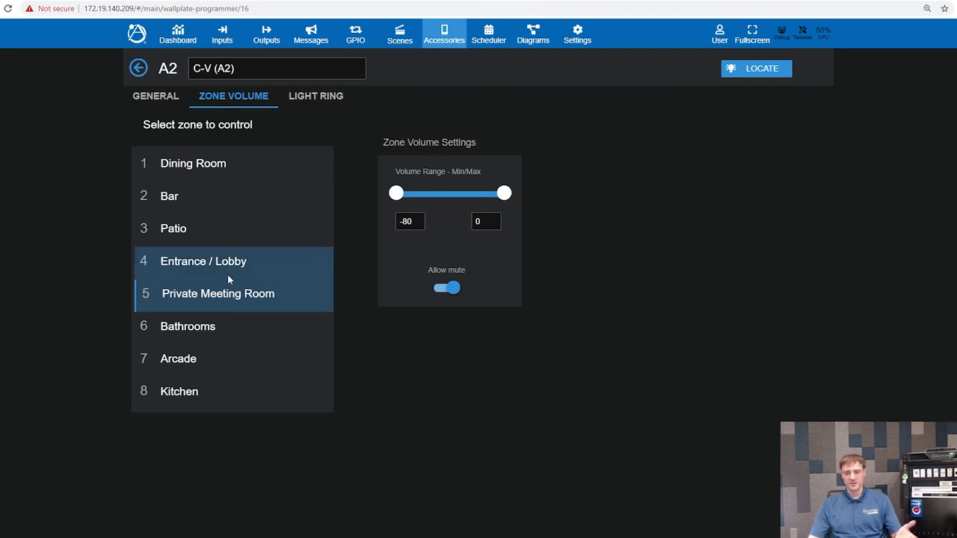
{"action": "left_click", "coordinate": [193, 357]}
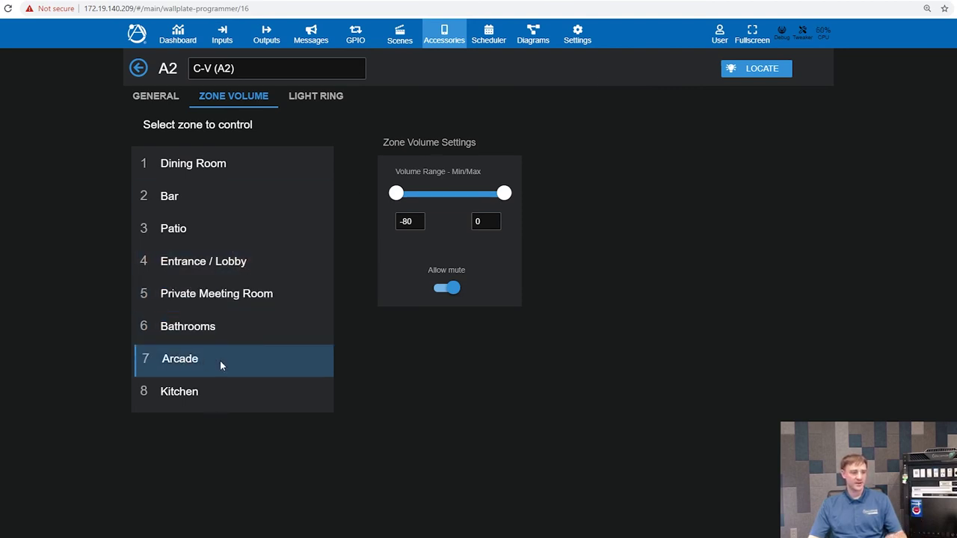
{"action": "left_click", "coordinate": [220, 334]}
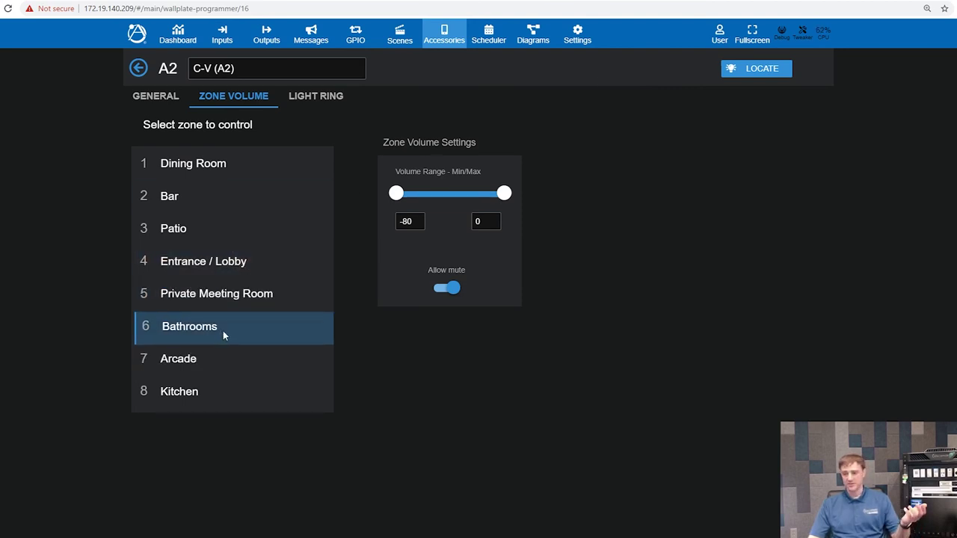
{"action": "left_click", "coordinate": [211, 387]}
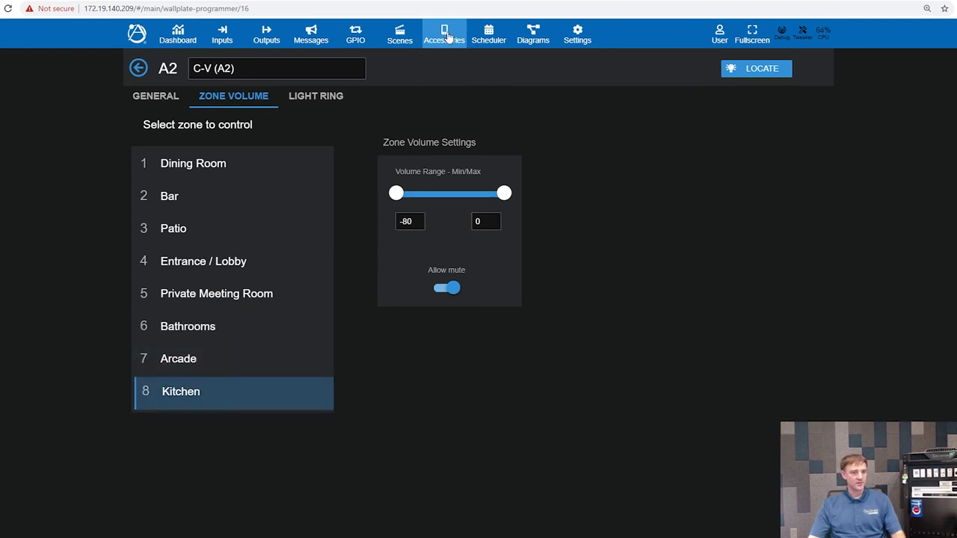
Step: Add the Dining Room, Patio and Entrance / Lobby zones to the C-ZSV (A1) wall controller
{"action": "left_click", "coordinate": [138, 68]}
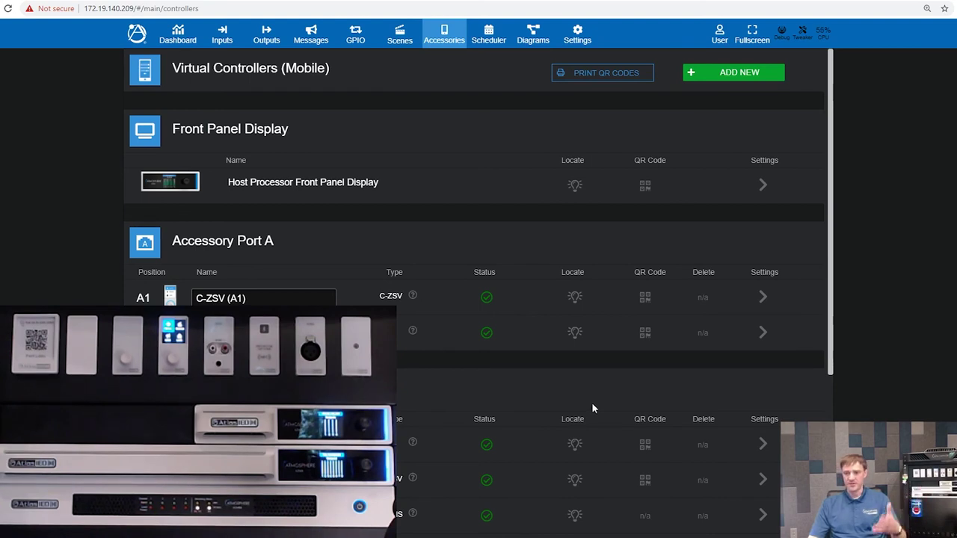
{"action": "scroll", "coordinate": [604, 413], "scroll_direction": "down", "scroll_amount": 1}
{"action": "scroll", "coordinate": [607, 410], "scroll_direction": "down", "scroll_amount": 1}
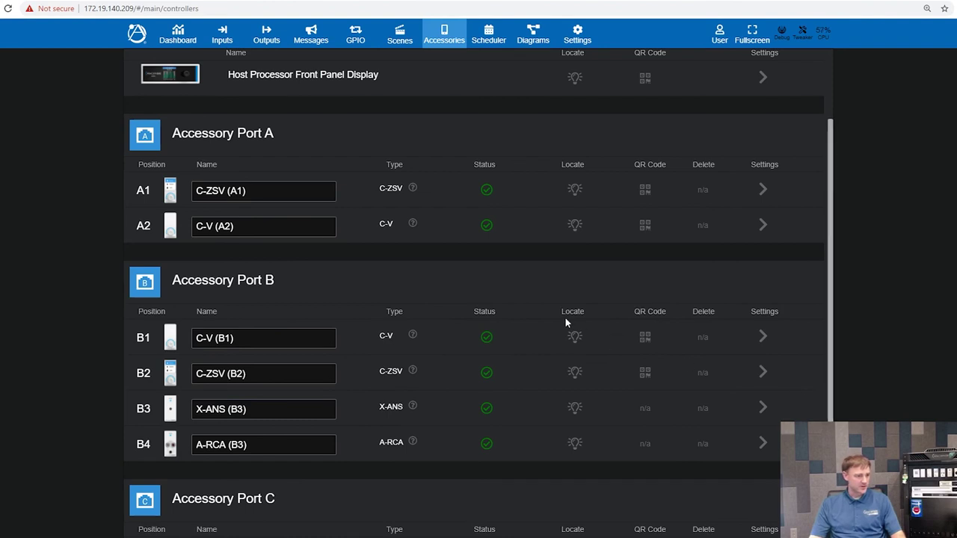
{"action": "left_click", "coordinate": [764, 191]}
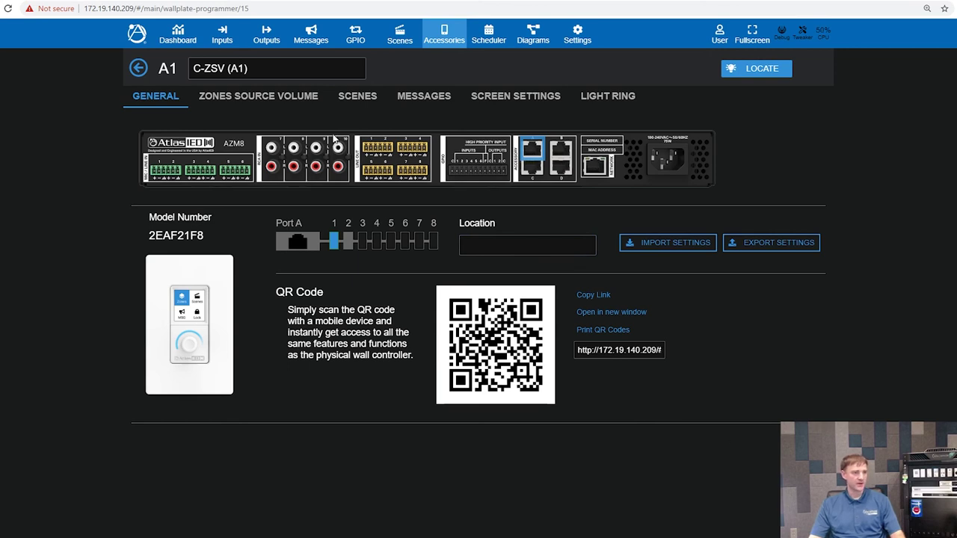
{"action": "left_click", "coordinate": [277, 98]}
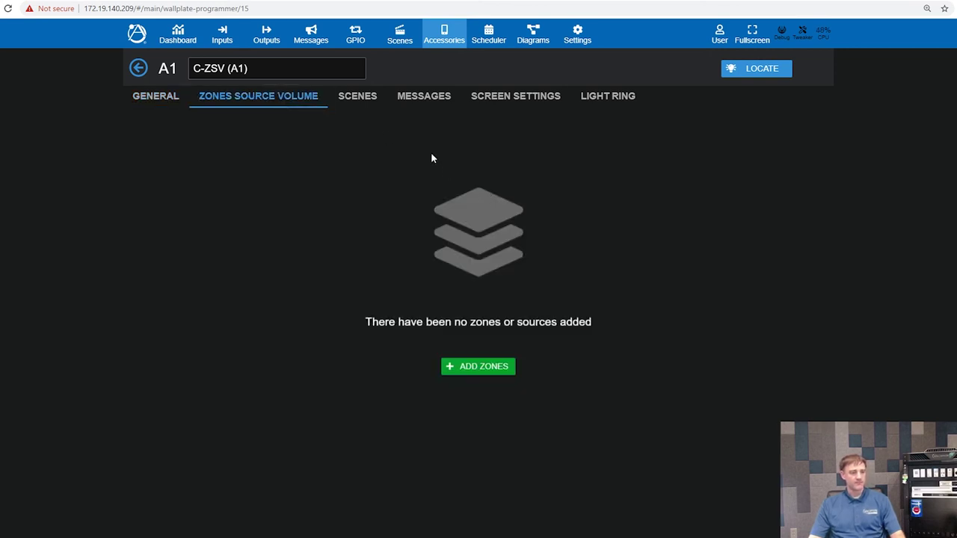
{"action": "left_click", "coordinate": [472, 367]}
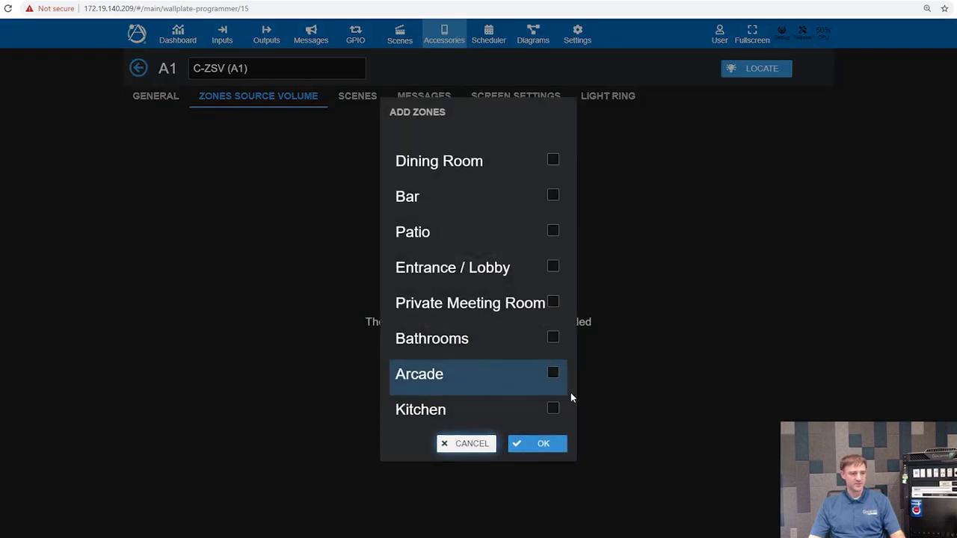
{"action": "left_click", "coordinate": [553, 162]}
{"action": "left_click", "coordinate": [553, 232]}
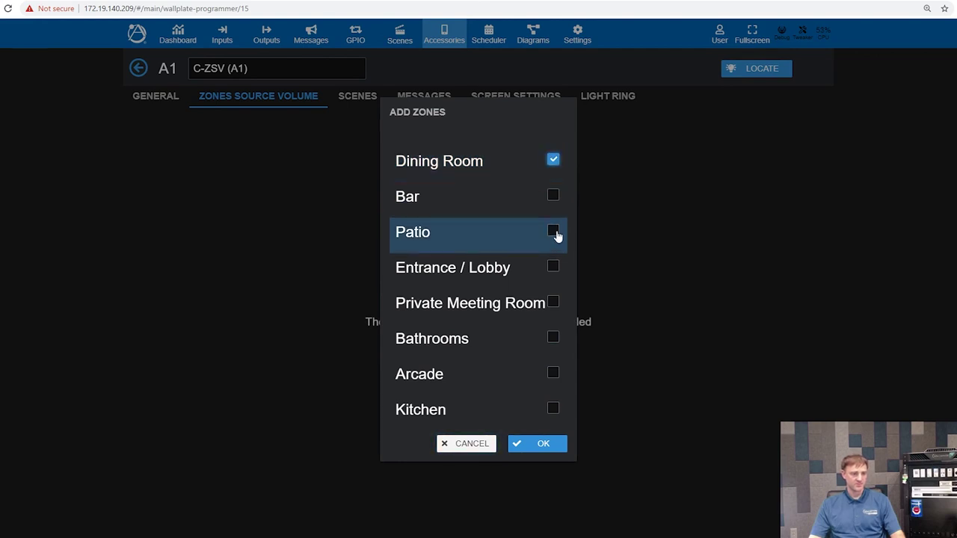
{"action": "left_click", "coordinate": [554, 268]}
{"action": "left_click", "coordinate": [529, 444]}
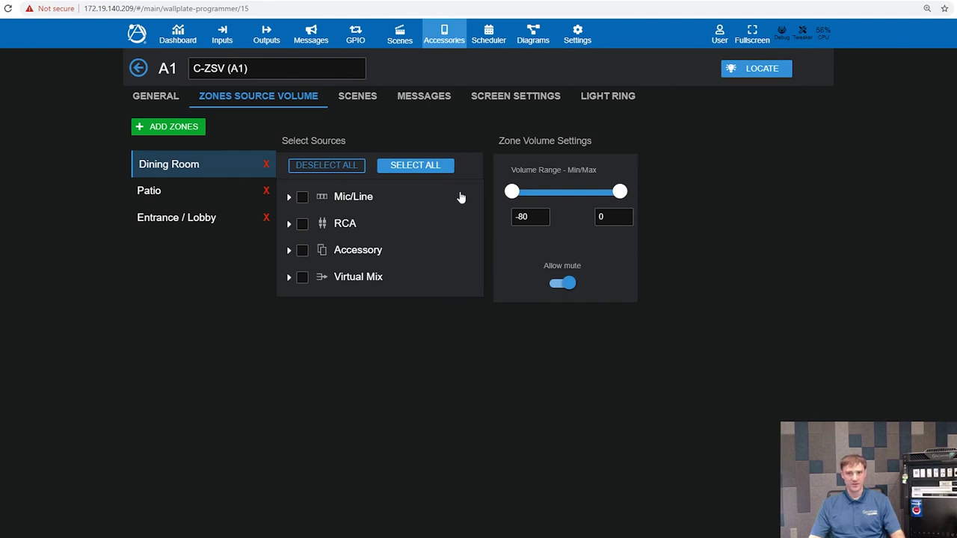
Step: Review the added zones and enable the Mic/Line sources for the Dining Room
{"action": "left_click", "coordinate": [163, 194]}
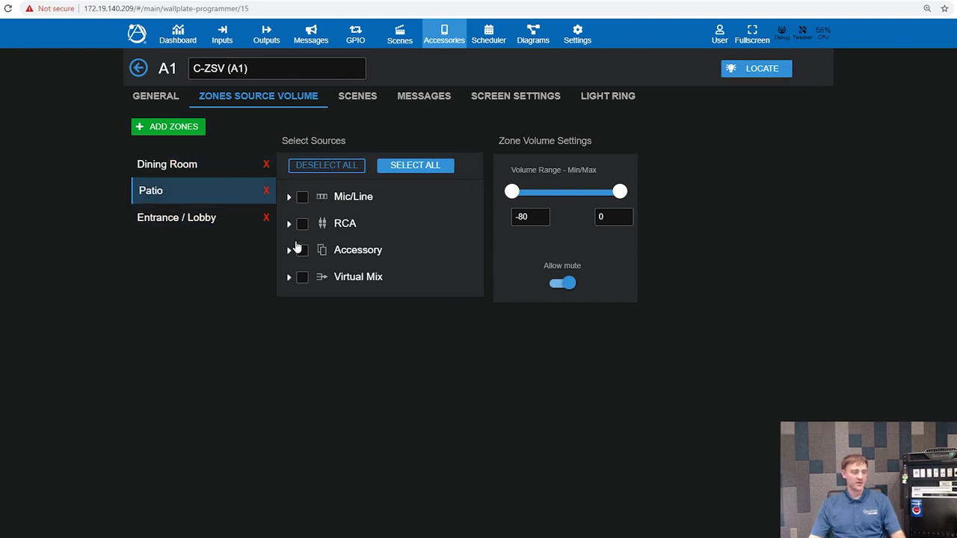
{"action": "left_click", "coordinate": [213, 222]}
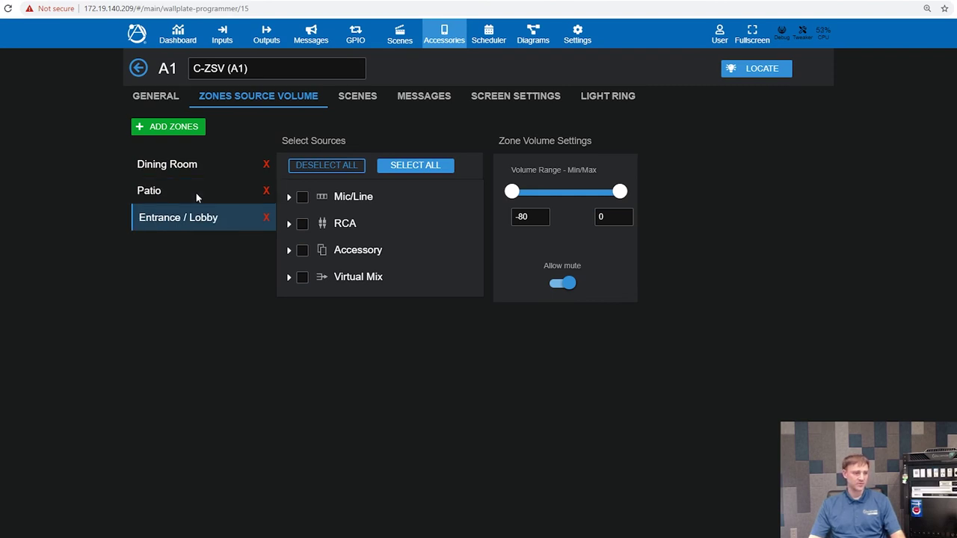
{"action": "left_click", "coordinate": [177, 167]}
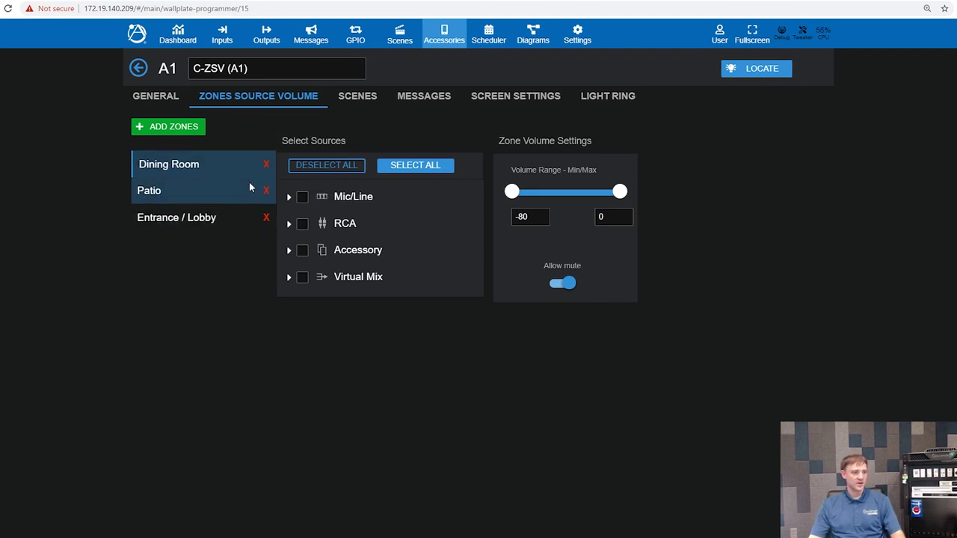
{"action": "left_click", "coordinate": [303, 198]}
Step: Enable Accessory, RCA In 8 and Computer sources for the Patio, and RCA In 8 for Entrance / Lobby
{"action": "left_click", "coordinate": [158, 190]}
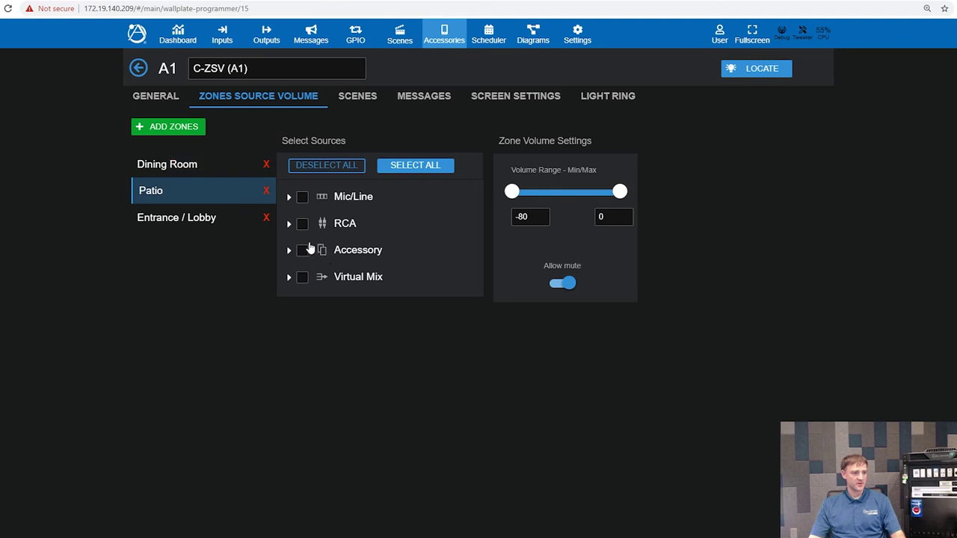
{"action": "left_click", "coordinate": [289, 224]}
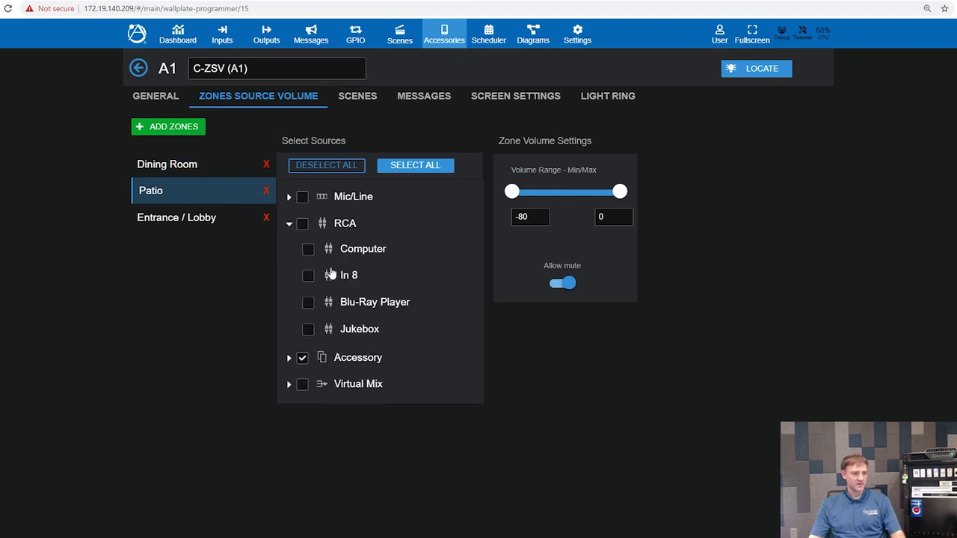
{"action": "left_click", "coordinate": [308, 275]}
{"action": "left_click", "coordinate": [308, 249]}
{"action": "left_click", "coordinate": [180, 219]}
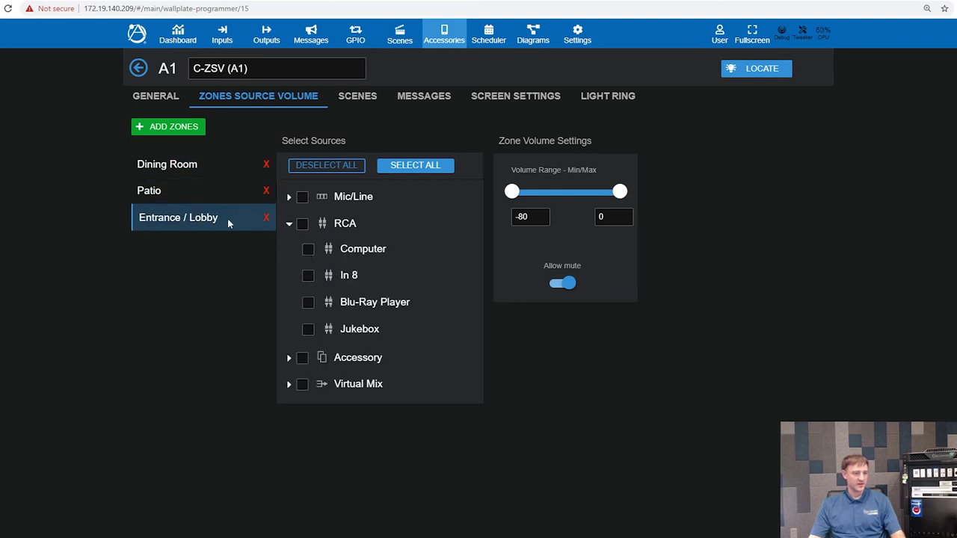
{"action": "left_click", "coordinate": [308, 275]}
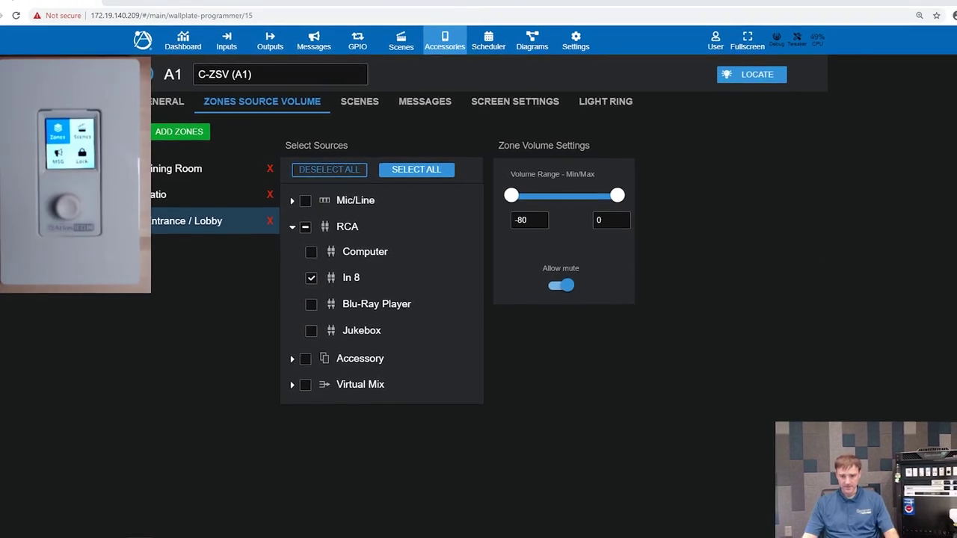
Step: Make the Store Close and Trivia Time scenes available on the C-ZSV (A1) controller
{"action": "left_click", "coordinate": [359, 111]}
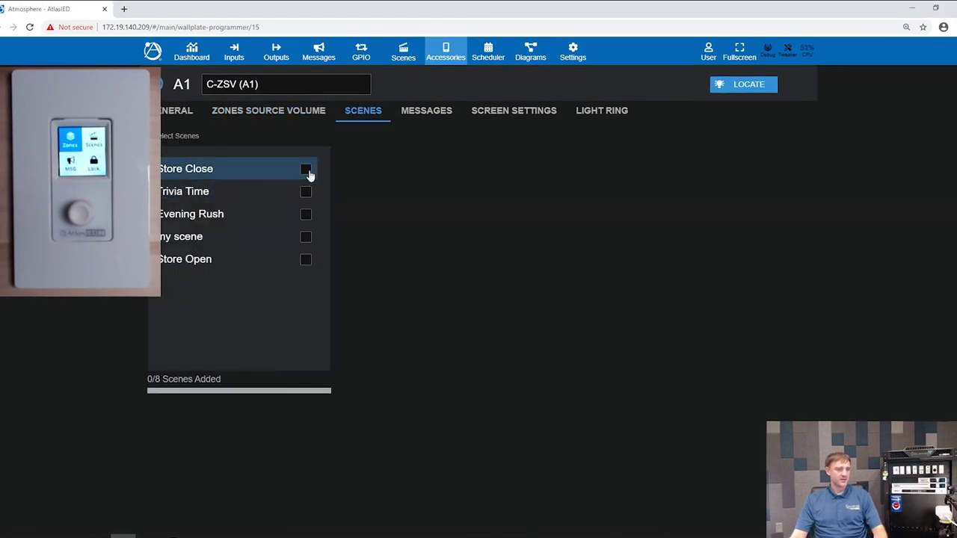
{"action": "left_click", "coordinate": [307, 170]}
{"action": "left_click", "coordinate": [306, 192]}
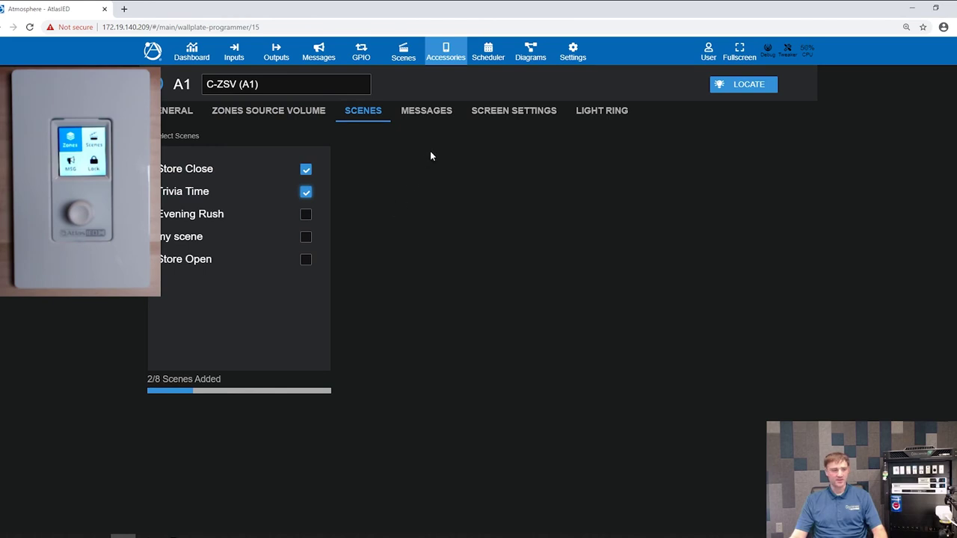
Step: Make the Chime and Welcome Guests messages available on the C-ZSV (A1) controller
{"action": "left_click", "coordinate": [424, 112]}
{"action": "left_click", "coordinate": [306, 170]}
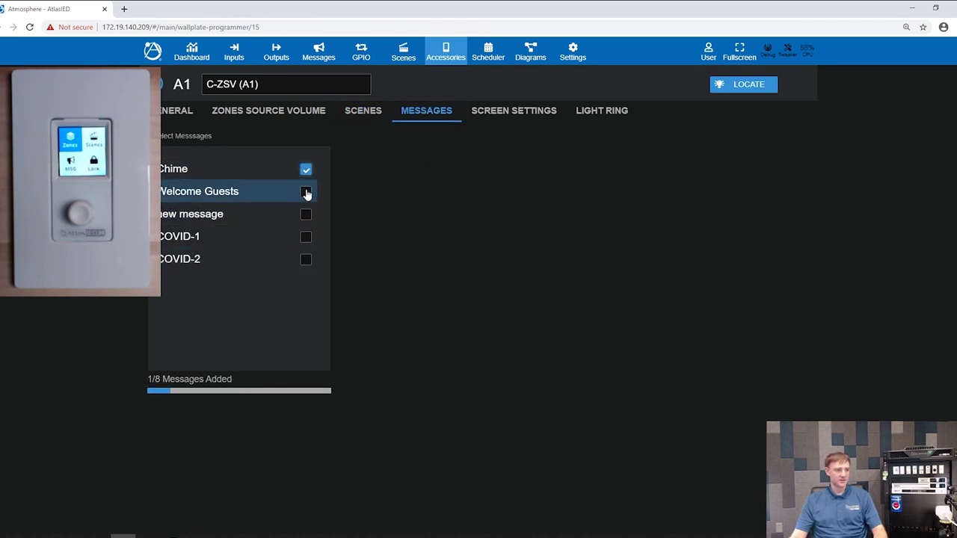
{"action": "left_click", "coordinate": [306, 192]}
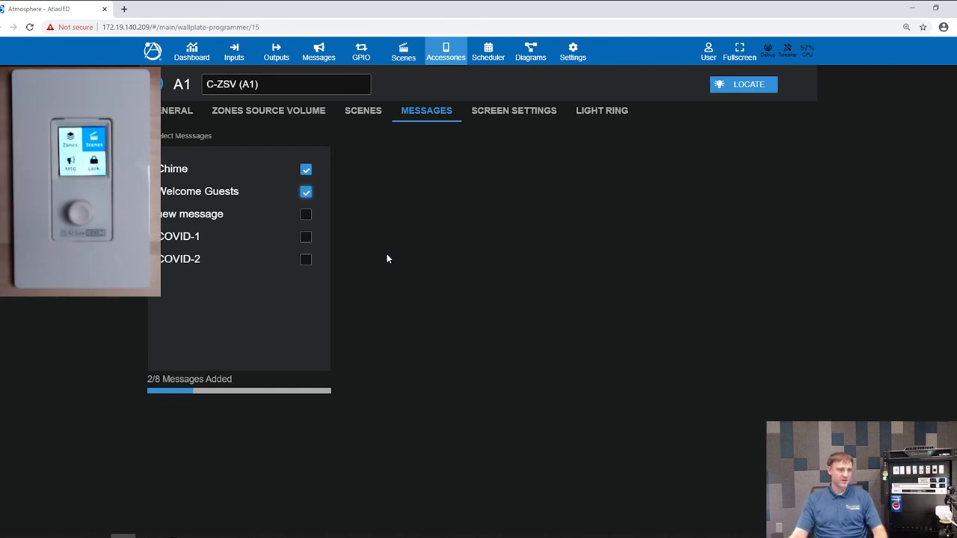
Step: Compare the Light and Dark screen themes on the C-ZSV (A1) controller and choose Dark
{"action": "left_click", "coordinate": [506, 113]}
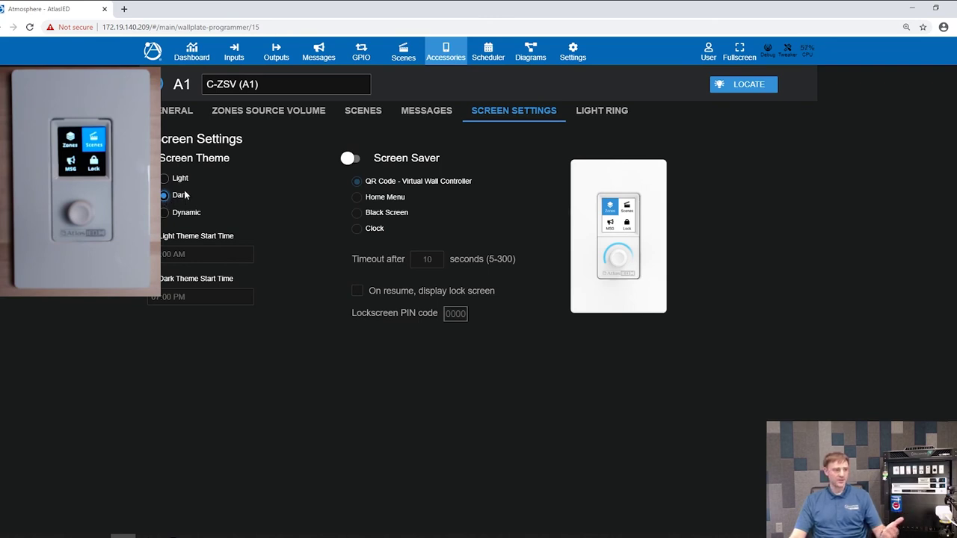
{"action": "left_click", "coordinate": [166, 180]}
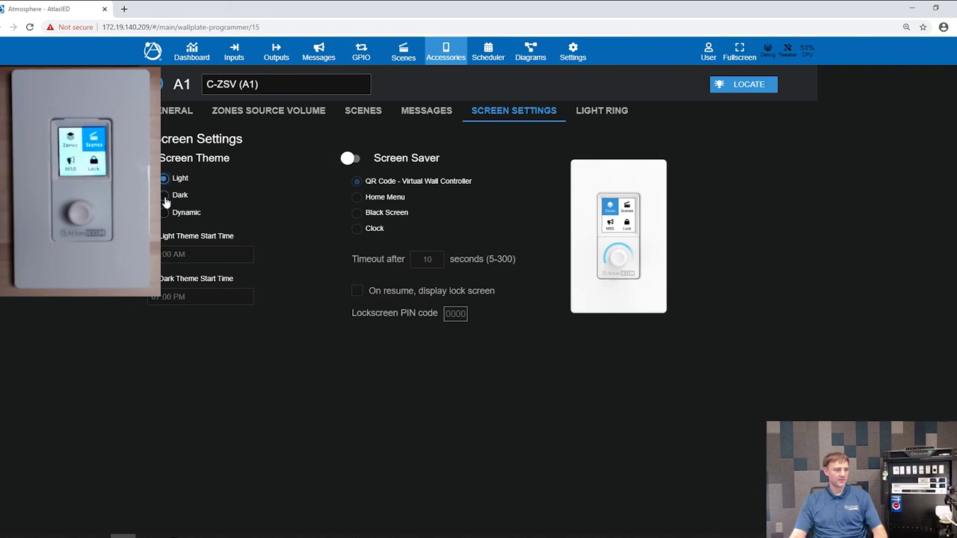
{"action": "left_click", "coordinate": [164, 195]}
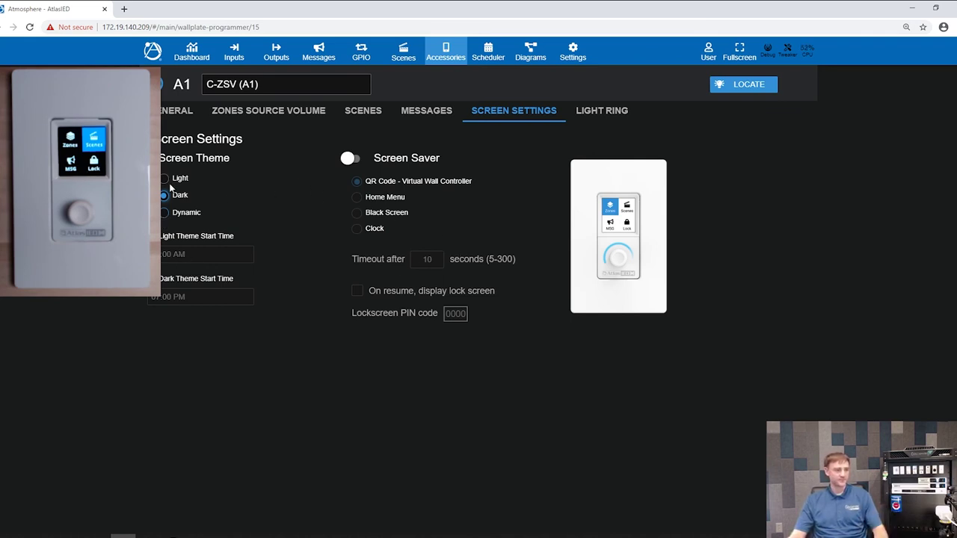
Step: Enable the screen saver, try the Home Menu, Black Screen and Clock modes, and select QR Code - Virtual Wall Controller
{"action": "left_click", "coordinate": [351, 160]}
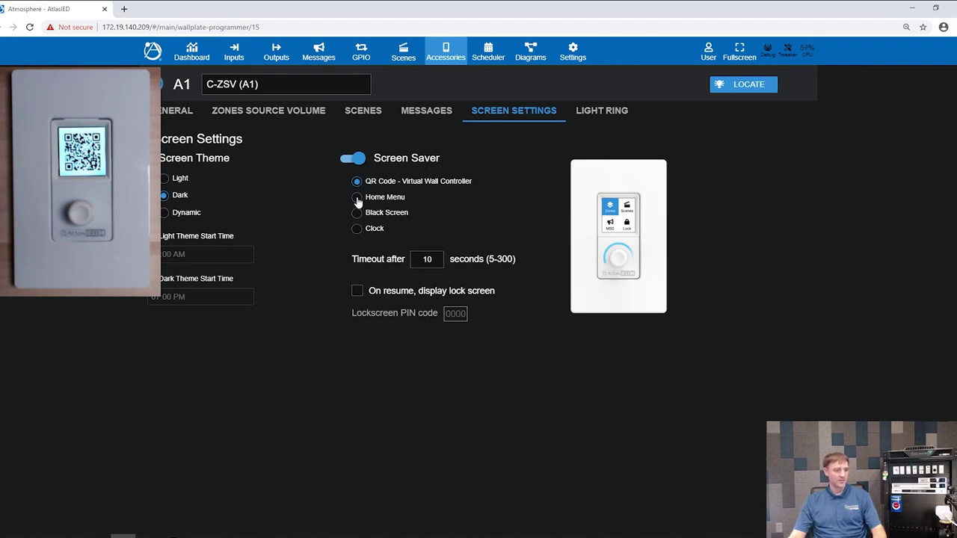
{"action": "left_click", "coordinate": [357, 198]}
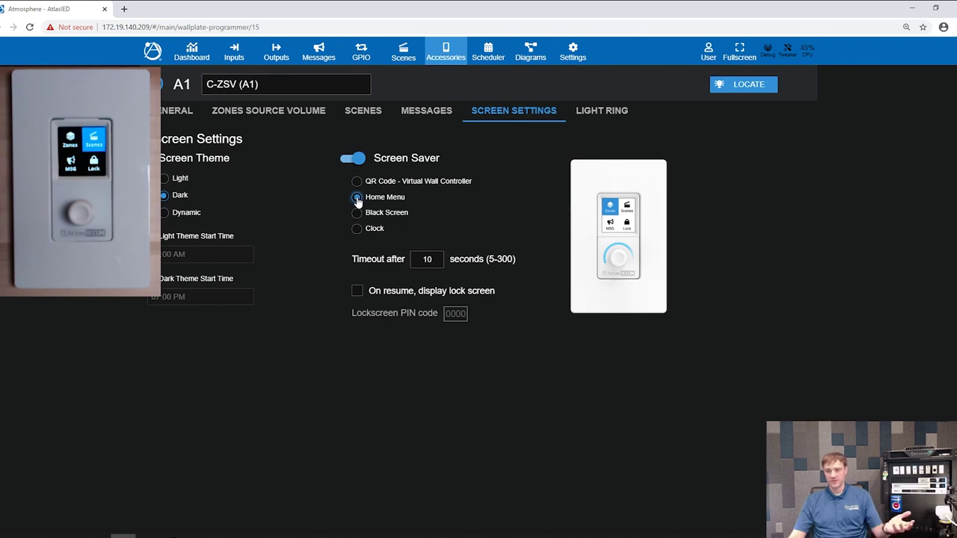
{"action": "left_click", "coordinate": [357, 213]}
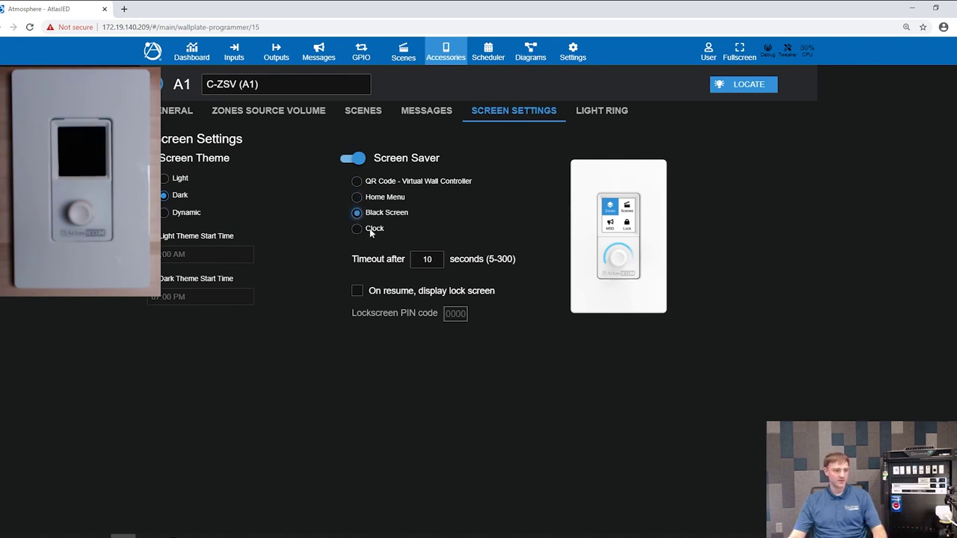
{"action": "left_click", "coordinate": [357, 231]}
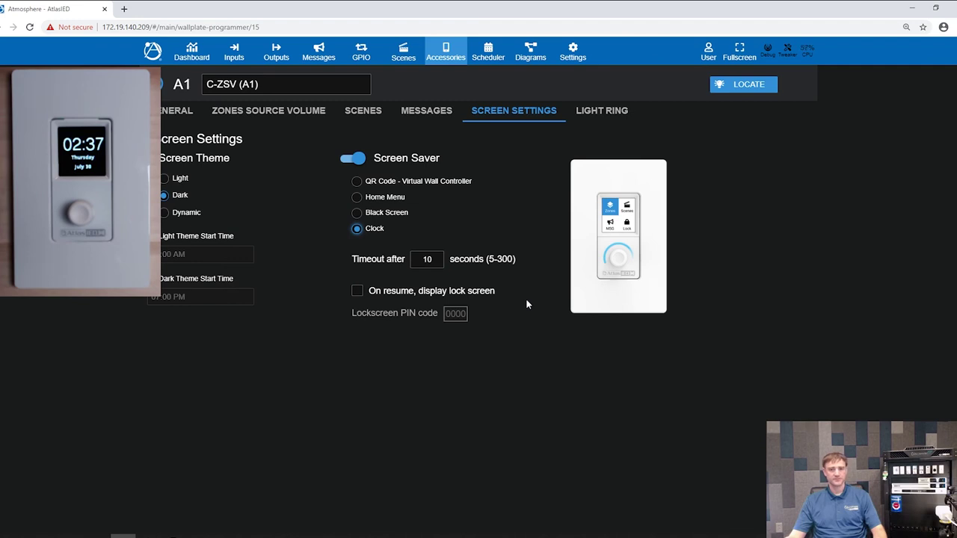
{"action": "left_click", "coordinate": [358, 181]}
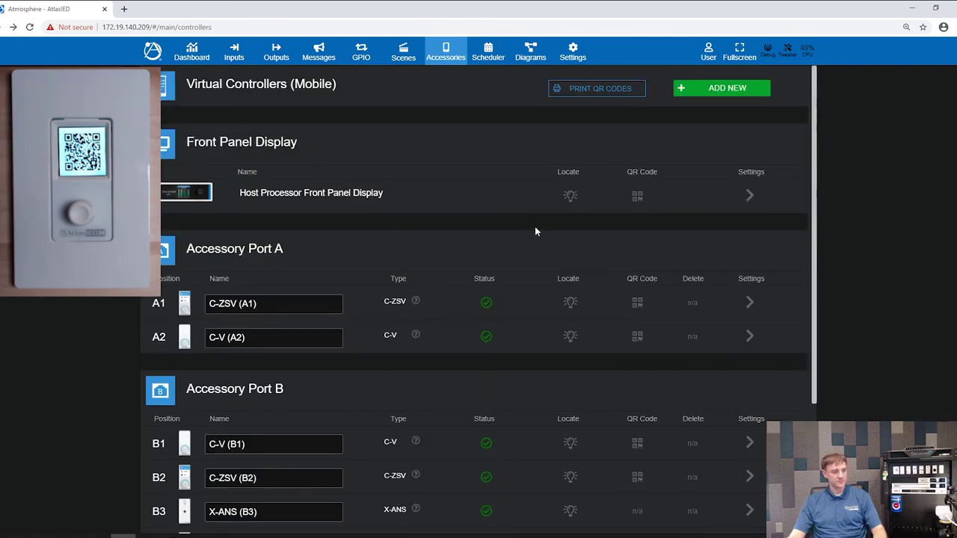
{"action": "scroll", "coordinate": [535, 227], "scroll_direction": "down", "scroll_amount": 2}
{"action": "scroll", "coordinate": [513, 227], "scroll_direction": "up", "scroll_amount": 2}
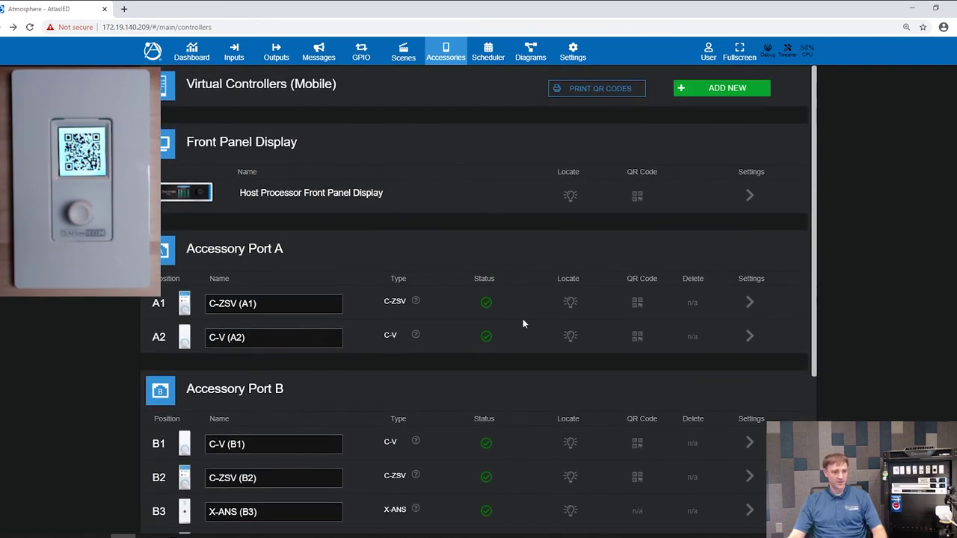
Step: Examine the C-ZSV (A1) controller's QR code access, and check the source and level of the output zones
{"action": "left_click", "coordinate": [750, 302]}
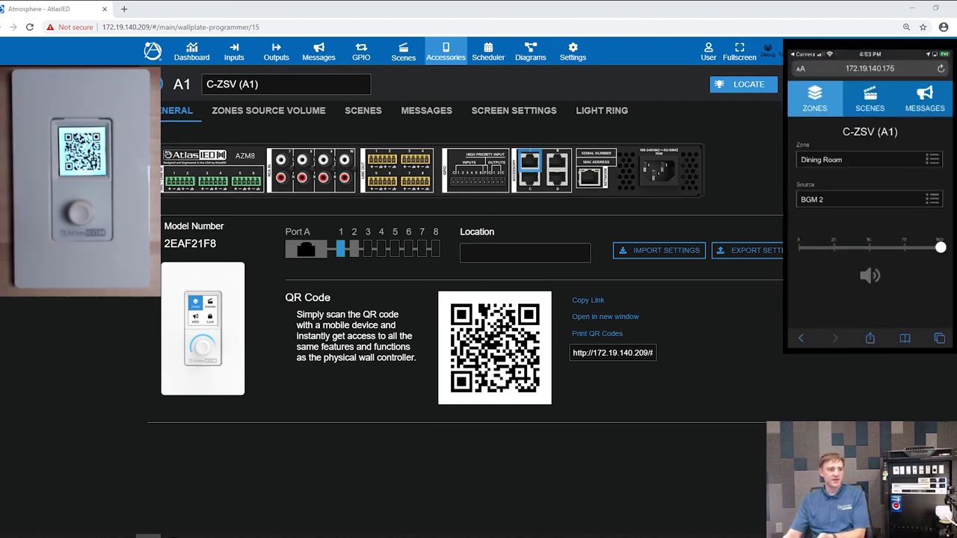
{"action": "left_click", "coordinate": [280, 58]}
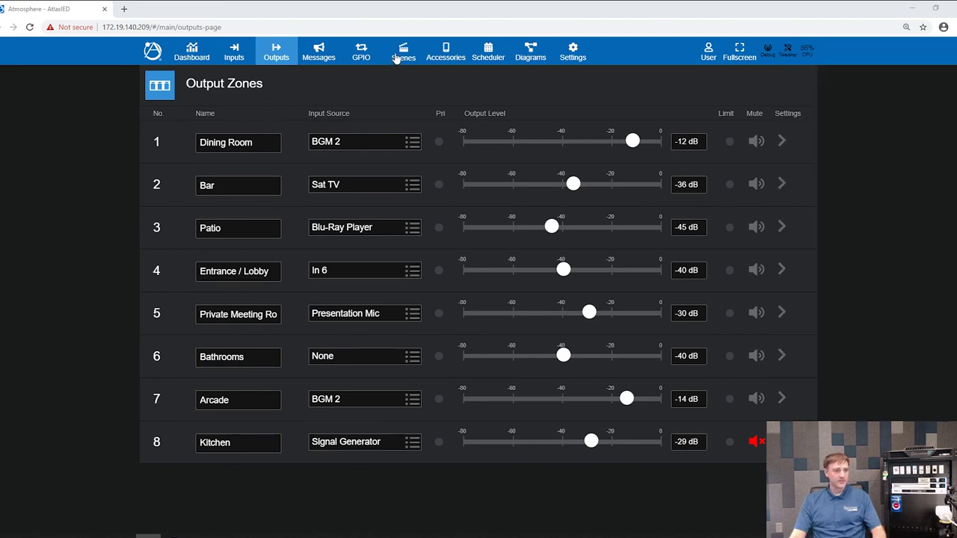
Step: Add a new virtual mobile controller and give it the Dining Room, Bar and Patio zones
{"action": "left_click", "coordinate": [446, 54]}
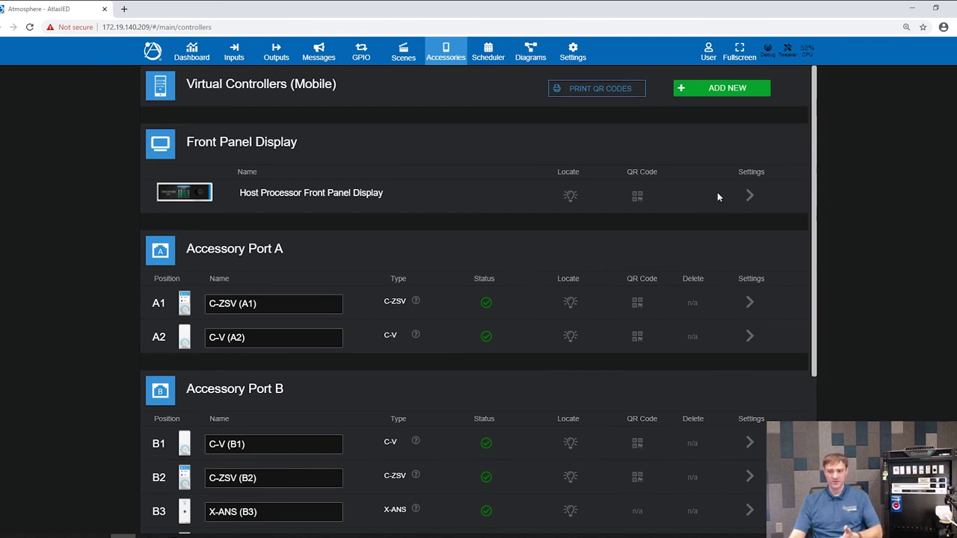
{"action": "left_click", "coordinate": [716, 89]}
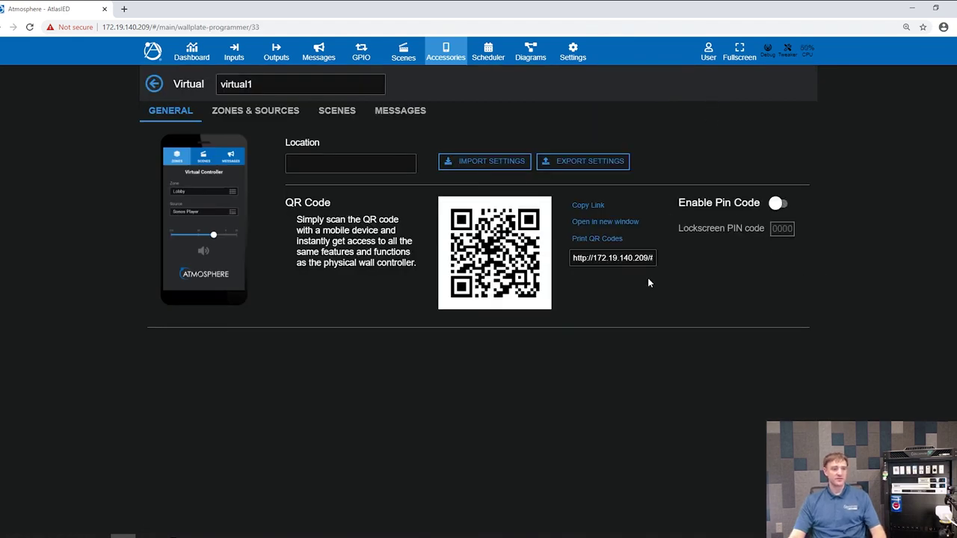
{"action": "left_click", "coordinate": [255, 110]}
{"action": "left_click", "coordinate": [500, 368]}
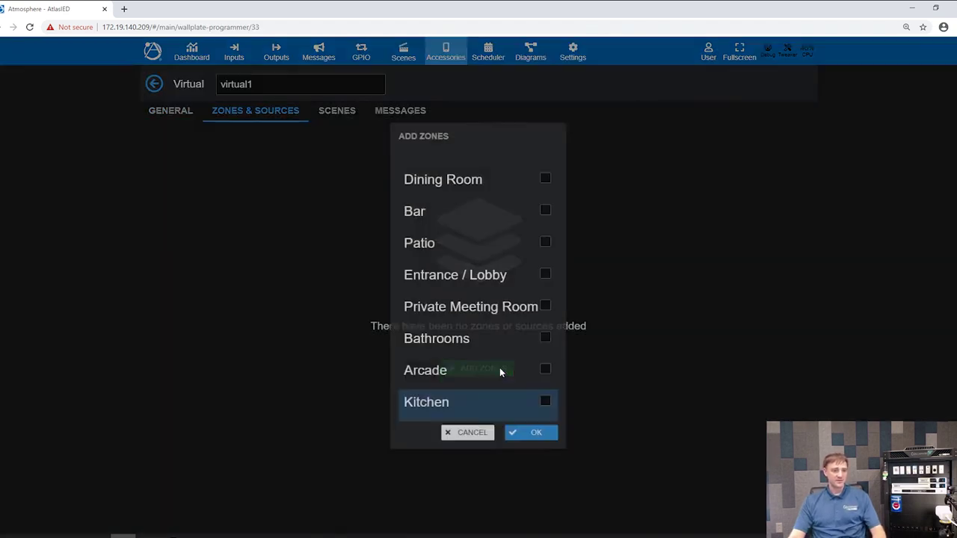
{"action": "left_click", "coordinate": [554, 174]}
{"action": "left_click", "coordinate": [549, 207]}
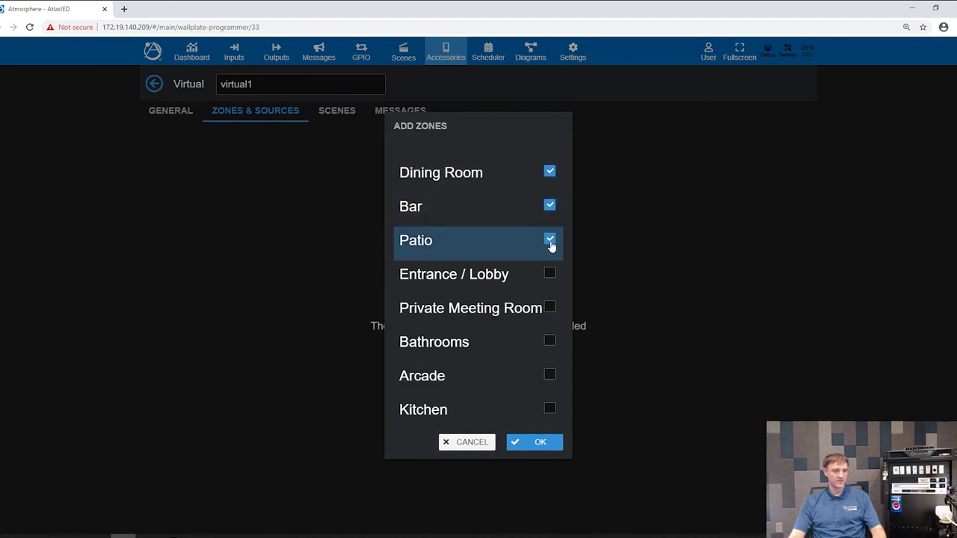
{"action": "left_click", "coordinate": [522, 443]}
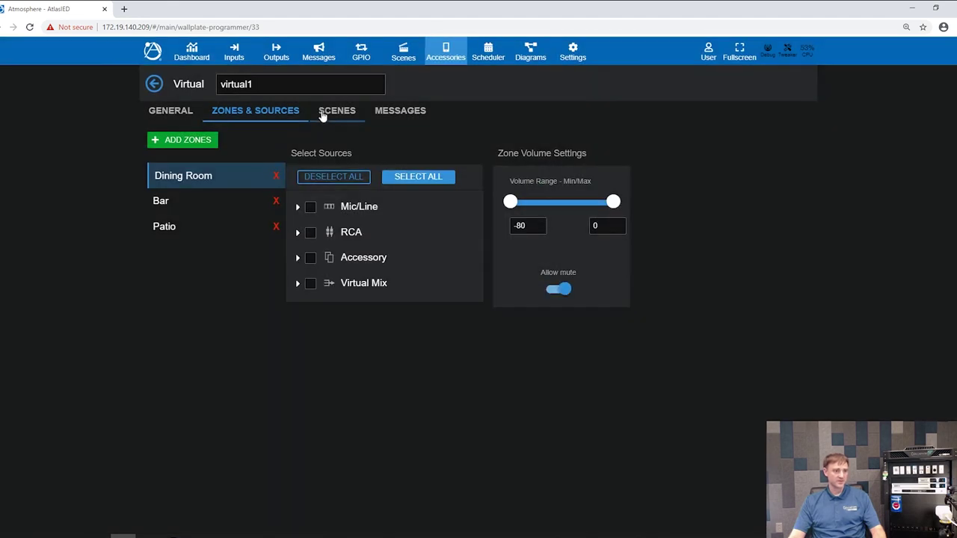
Step: Make the Evening Rush and Trivia Time scenes and the second listed message available on the virtual1 controller, and return to the accessories overview
{"action": "left_click", "coordinate": [322, 112]}
{"action": "left_click", "coordinate": [306, 215]}
{"action": "left_click", "coordinate": [305, 192]}
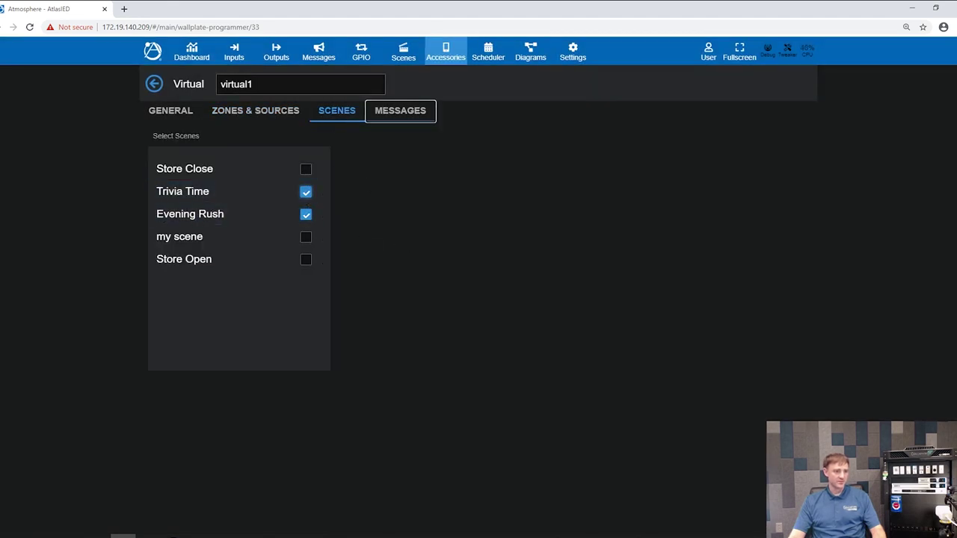
{"action": "left_click", "coordinate": [400, 111]}
{"action": "left_click", "coordinate": [306, 191]}
{"action": "left_click", "coordinate": [155, 84]}
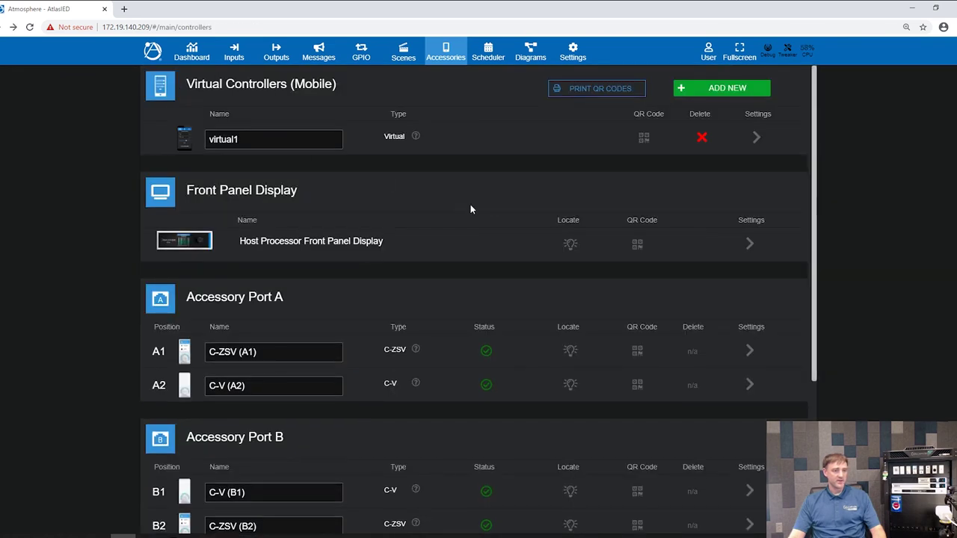
Step: Show the virtual1 controller's QR code, preview the printable sheet of all controller QR codes without printing, and return to the accessories overview
{"action": "left_click", "coordinate": [644, 140]}
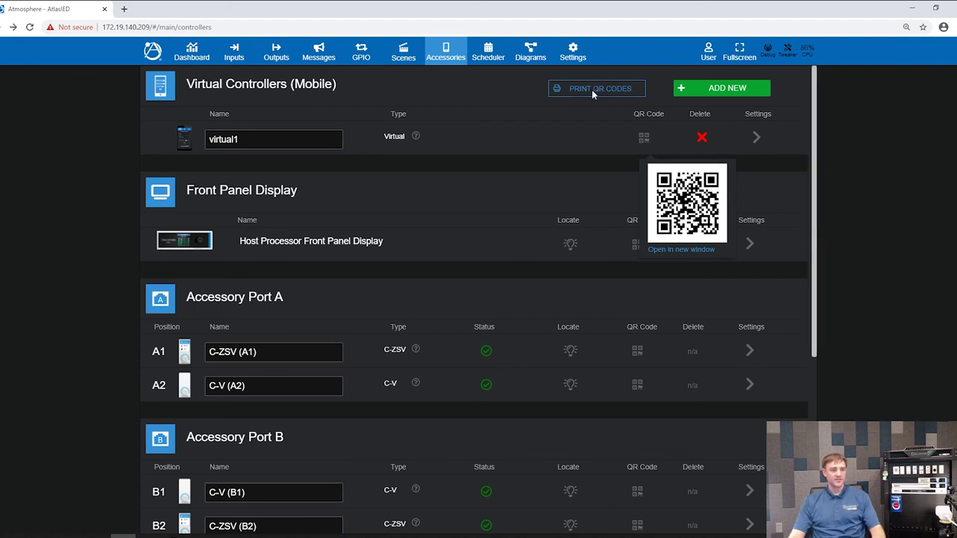
{"action": "left_click", "coordinate": [599, 149]}
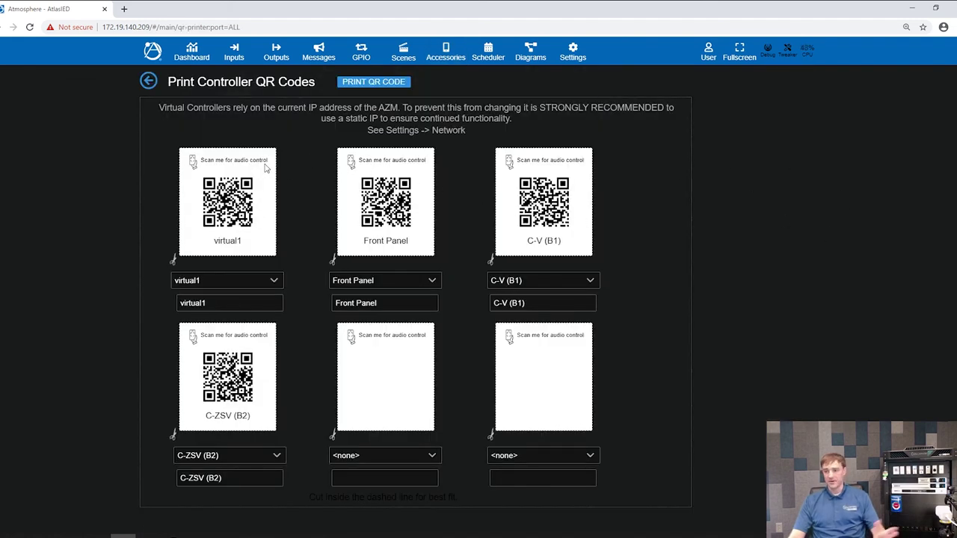
{"action": "left_click", "coordinate": [371, 82]}
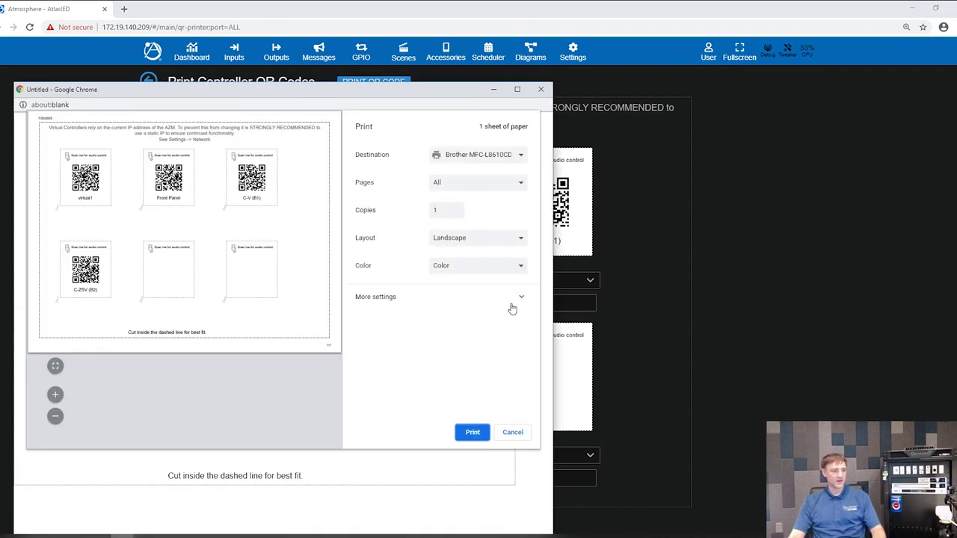
{"action": "left_click", "coordinate": [513, 434]}
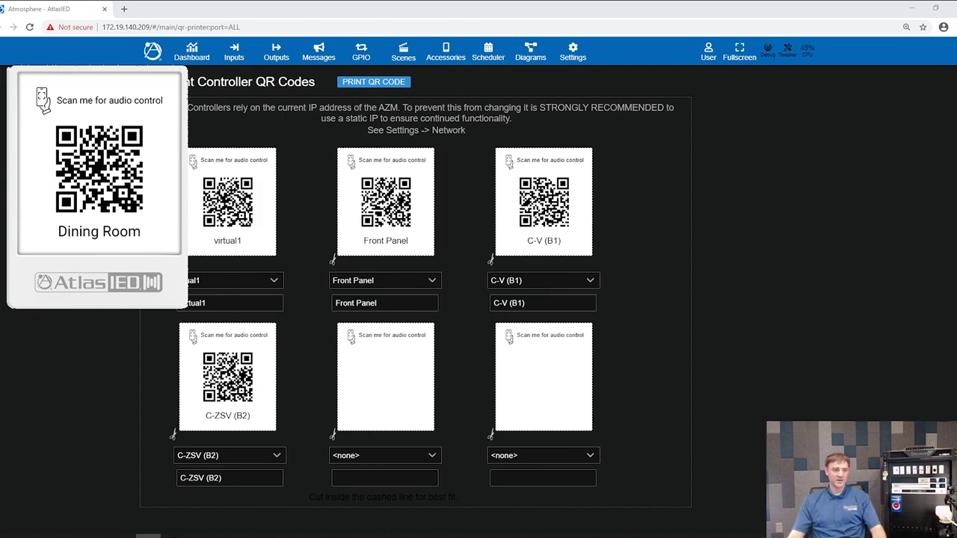
{"action": "left_click", "coordinate": [192, 89]}
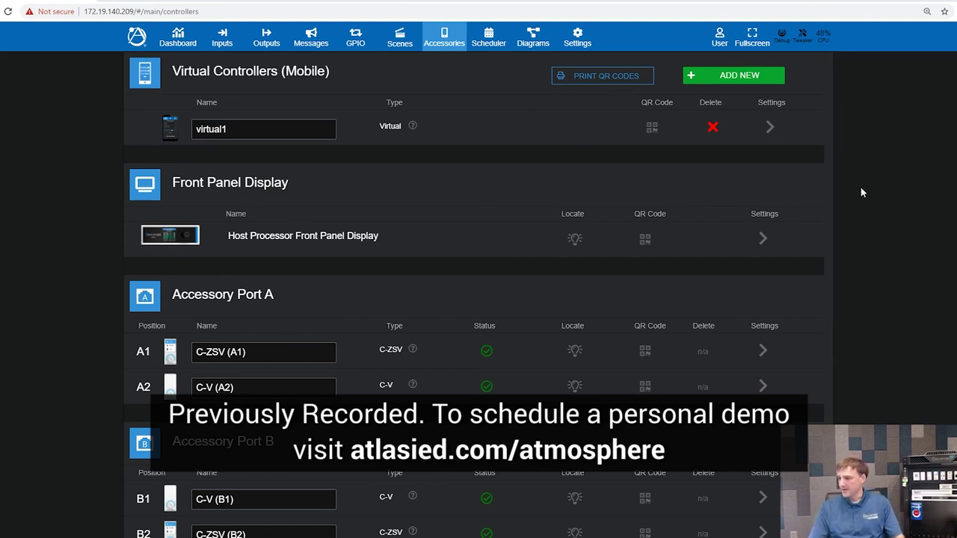
{"action": "mouse_move", "coordinate": [832, 195]}
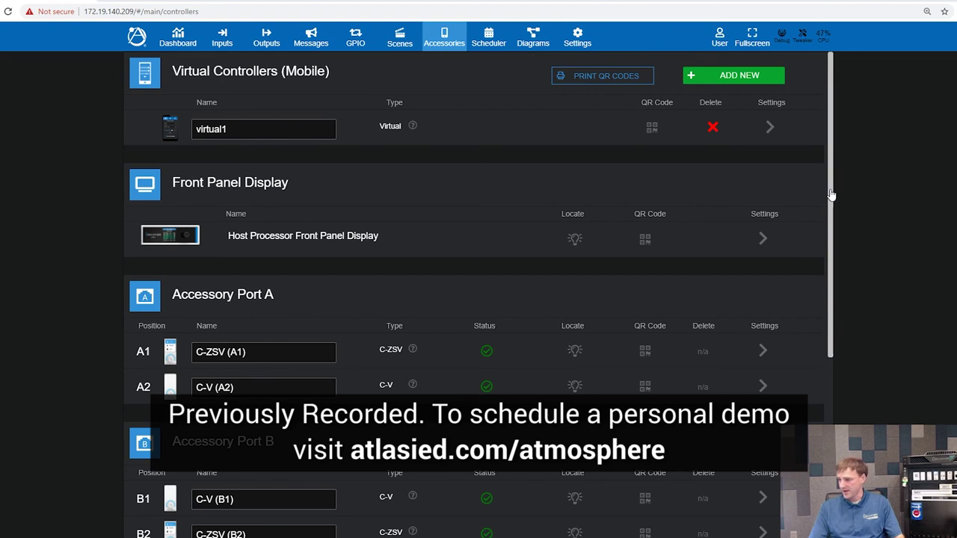